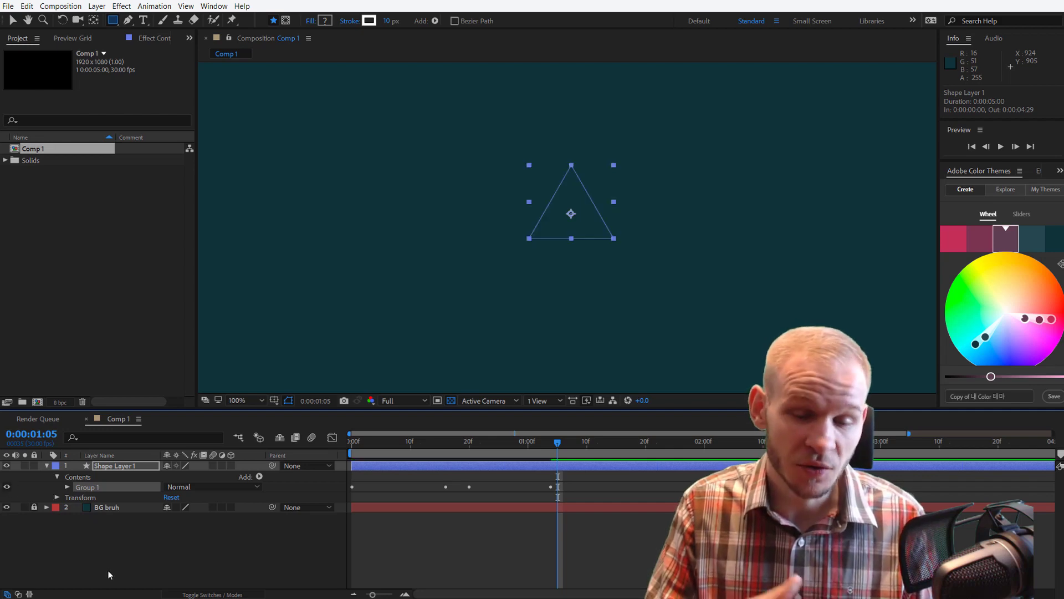
# - Duplicate Group 1 in Shape Layer 1 twice to create Group 2 and Group 3
pyautogui.click(131, 468)
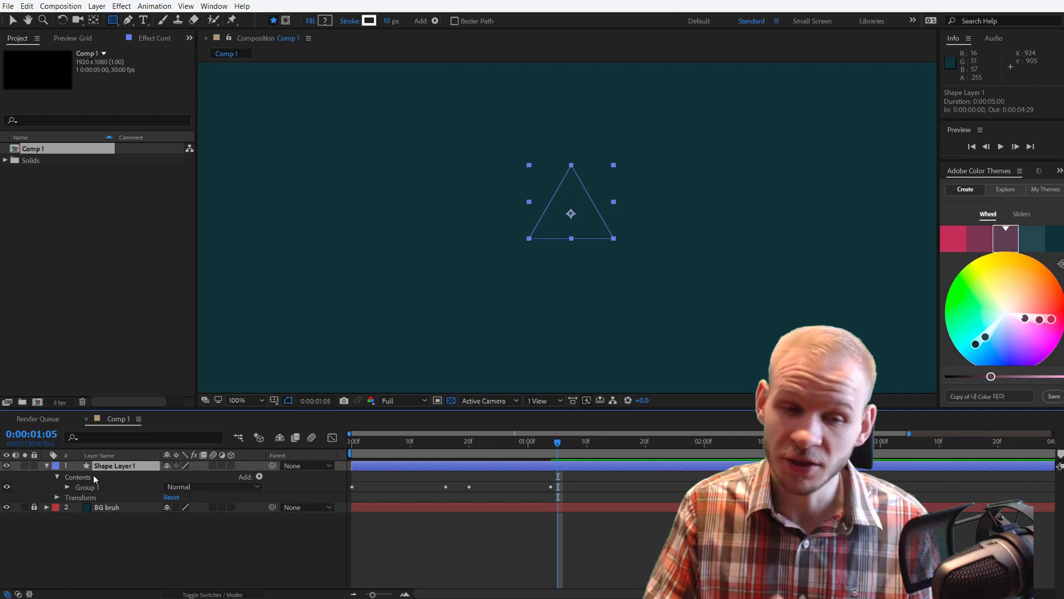
pyautogui.click(93, 491)
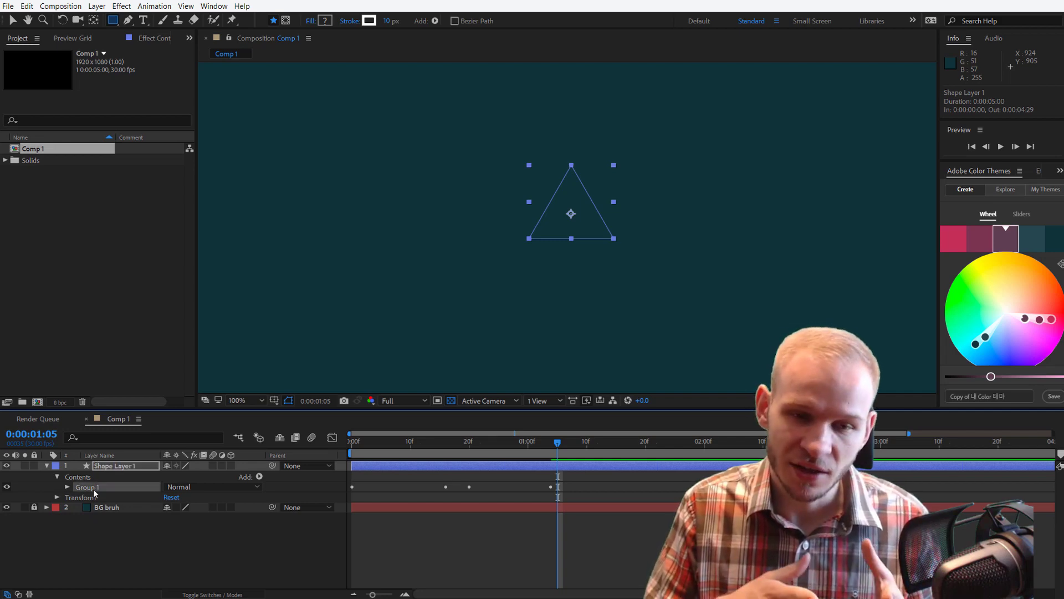
pyautogui.hotkey('ctrl', 'd')
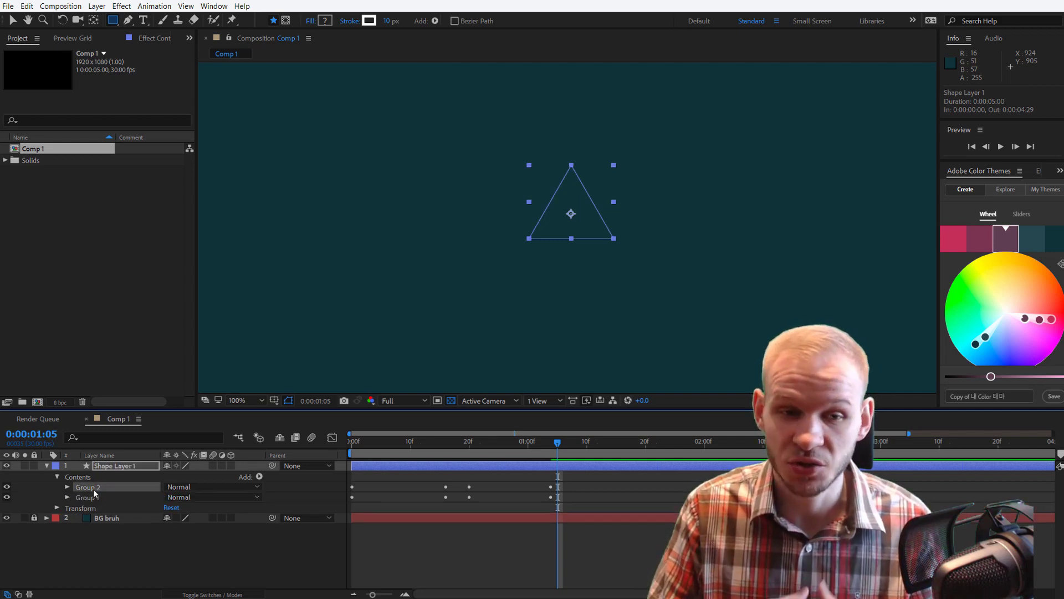
pyautogui.hotkey('ctrl', 'd')
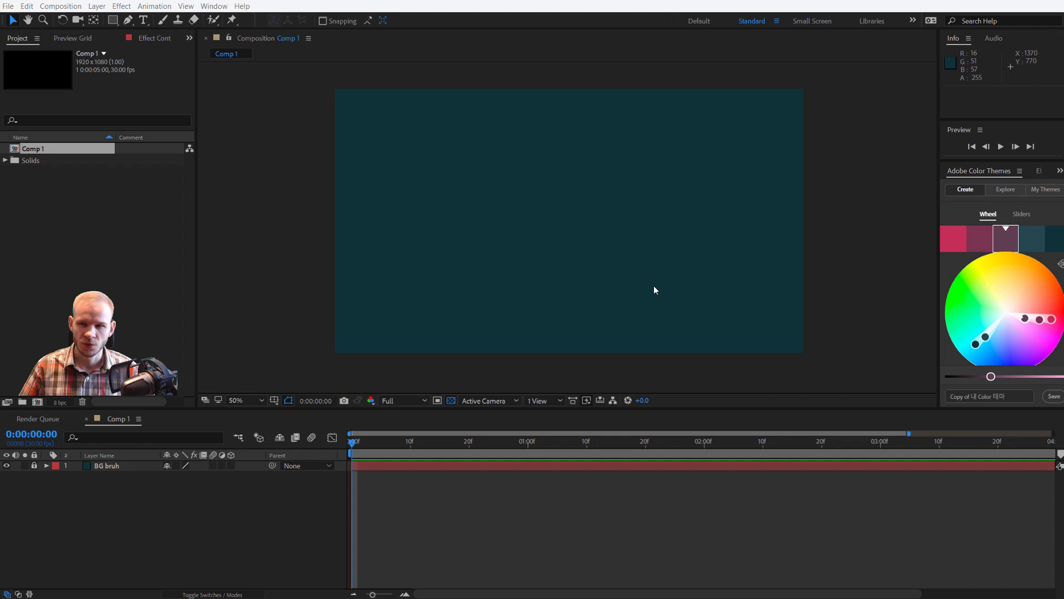
pyautogui.click(330, 336)
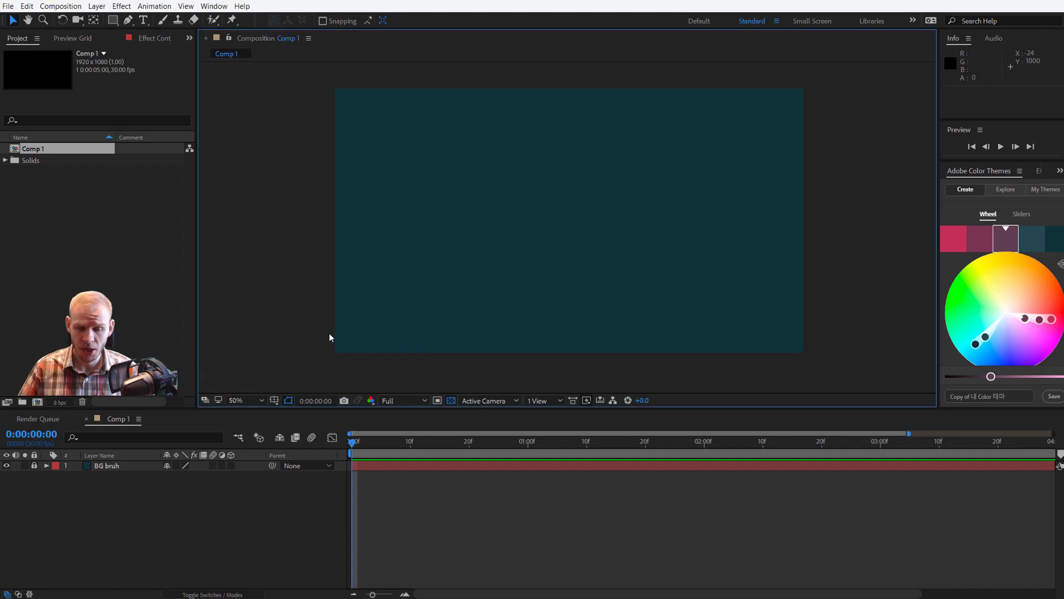
pyautogui.press('q')
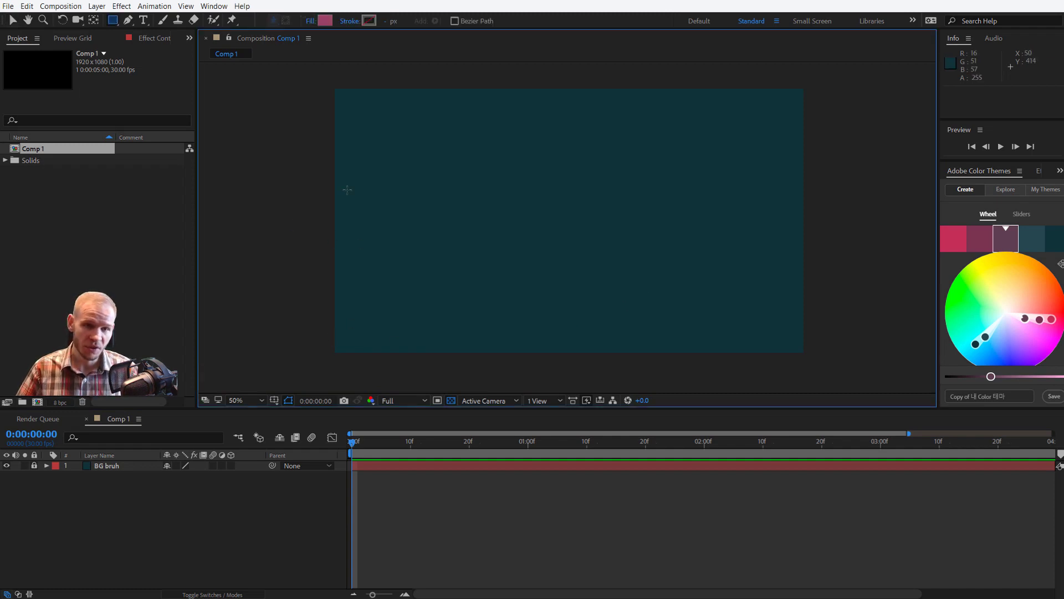
pyautogui.moveTo(465, 181); pyautogui.dragTo(561, 261)
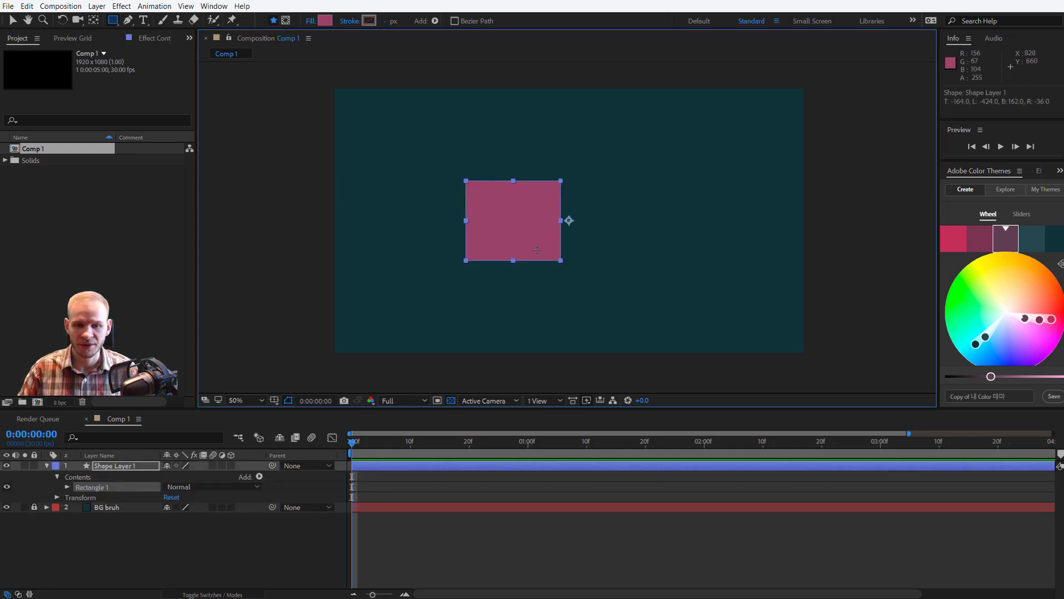
pyautogui.press('Delete')
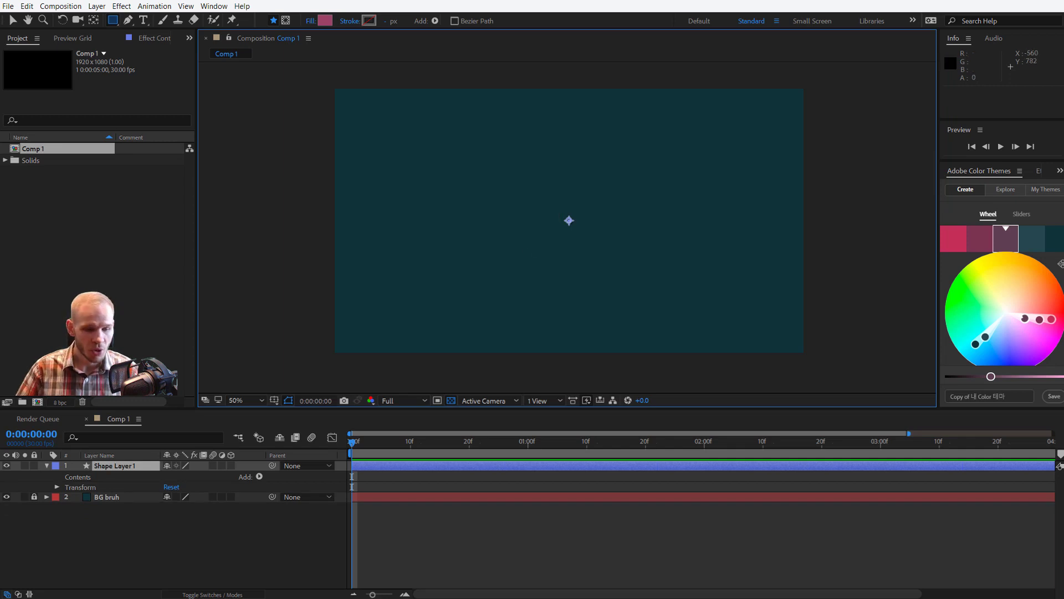
pyautogui.click(130, 468)
pyautogui.press('Delete')
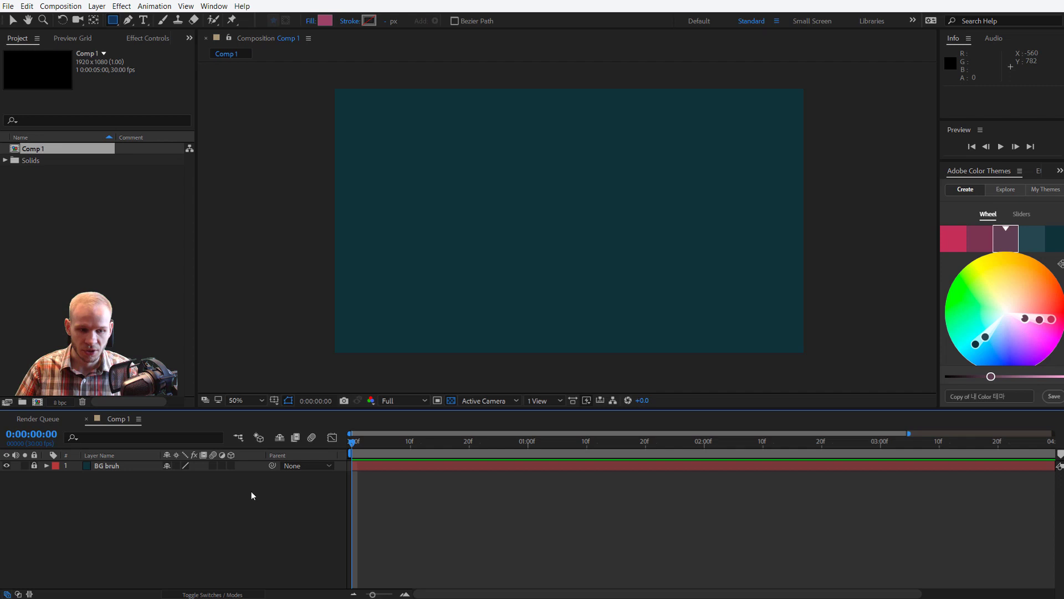
# - Create a new Shape Layer 1 above BG bruh and expand its properties
pyautogui.rightClick(132, 481)
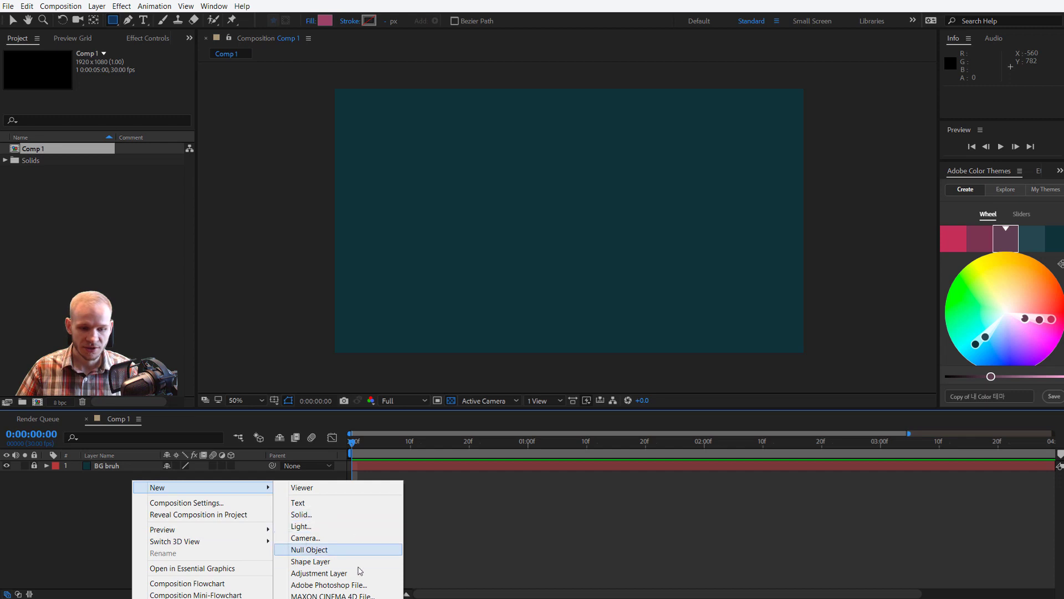
pyautogui.click(322, 562)
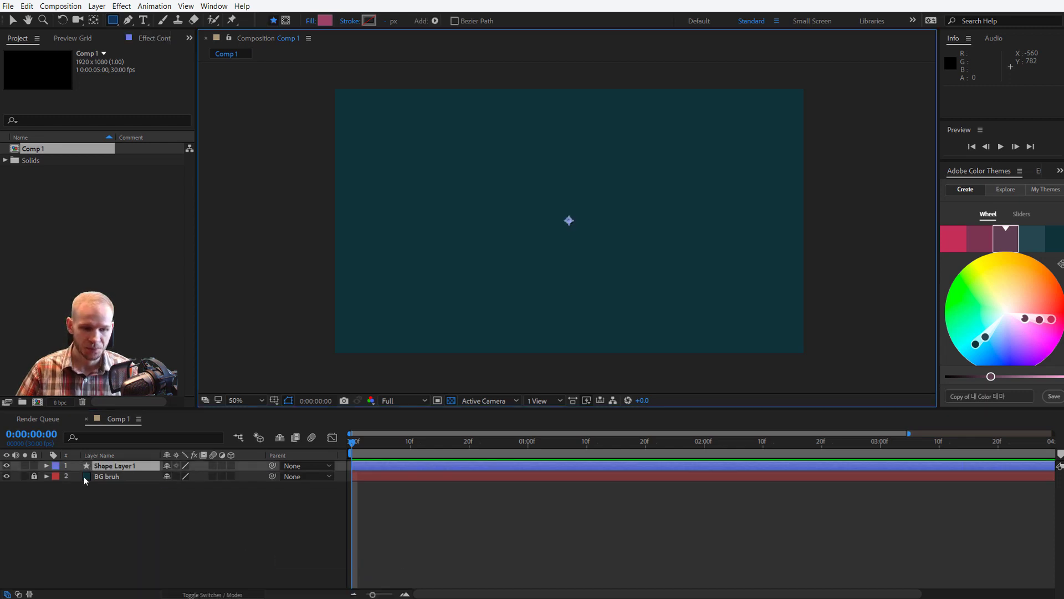
pyautogui.click(46, 467)
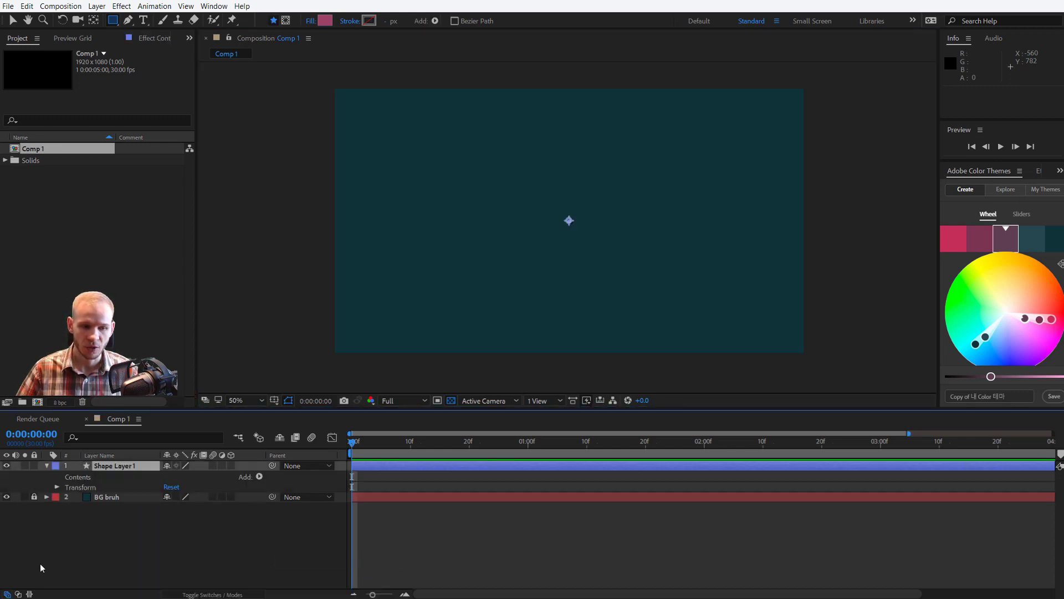
# - Add Polystar Path 1 to the shape layer with Points set to 3, viewing at 100%
pyautogui.click(83, 477)
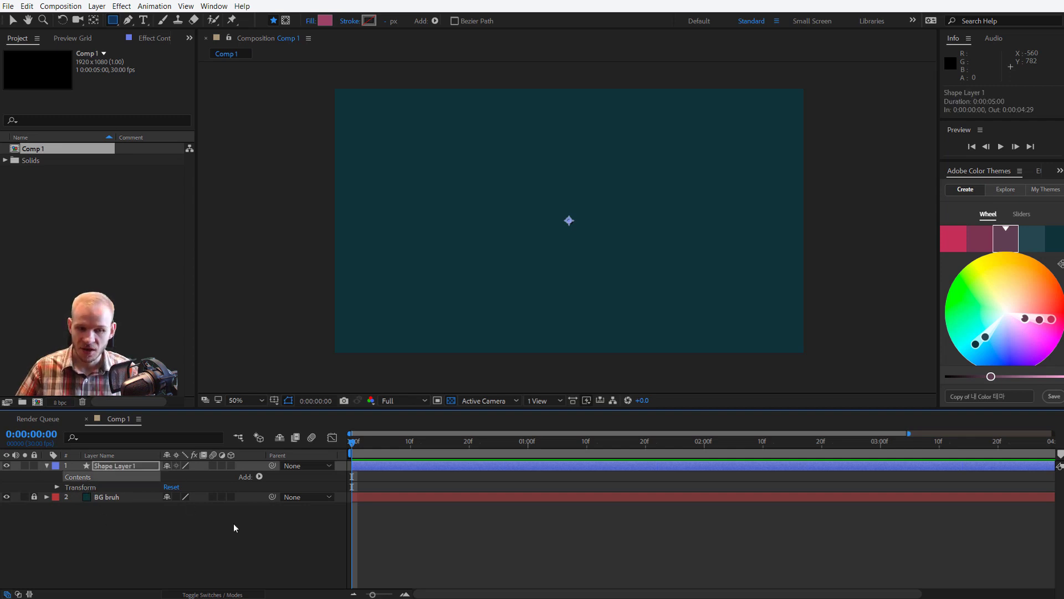
pyautogui.click(259, 477)
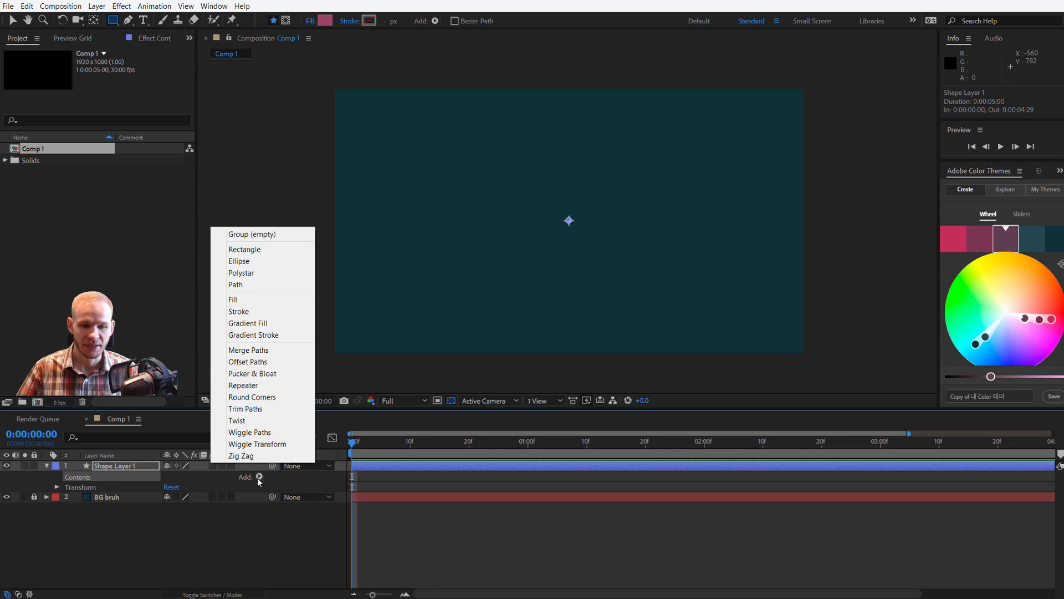
pyautogui.click(287, 274)
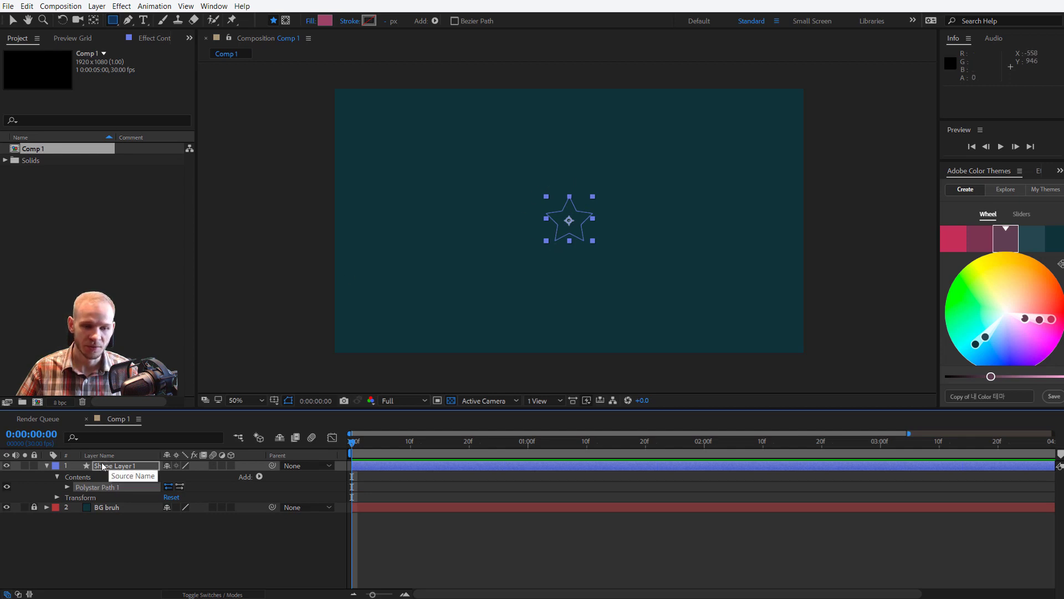
pyautogui.click(66, 487)
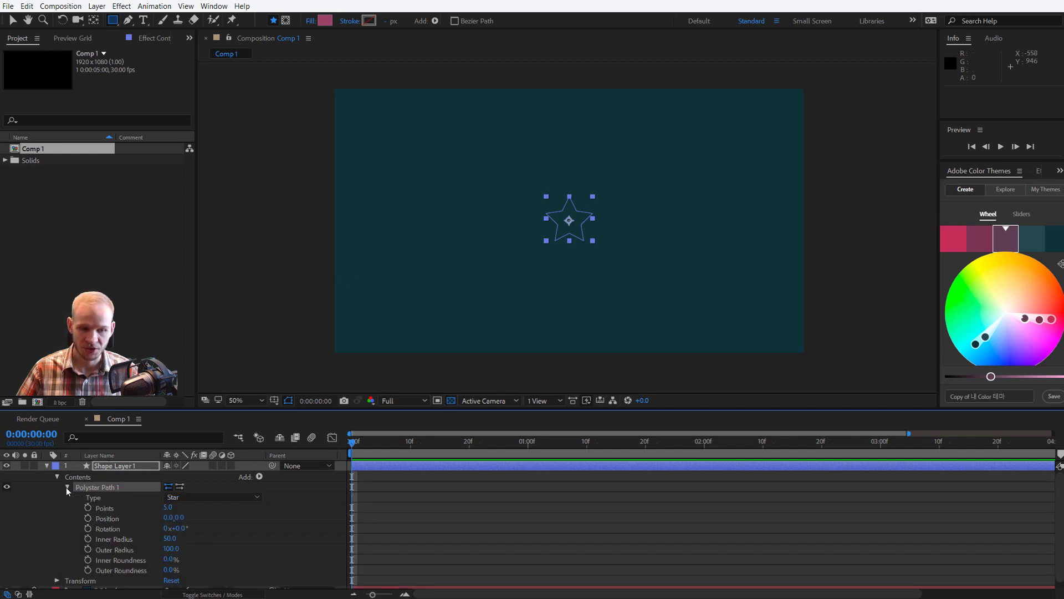
pyautogui.moveTo(167, 510); pyautogui.dragTo(158, 510)
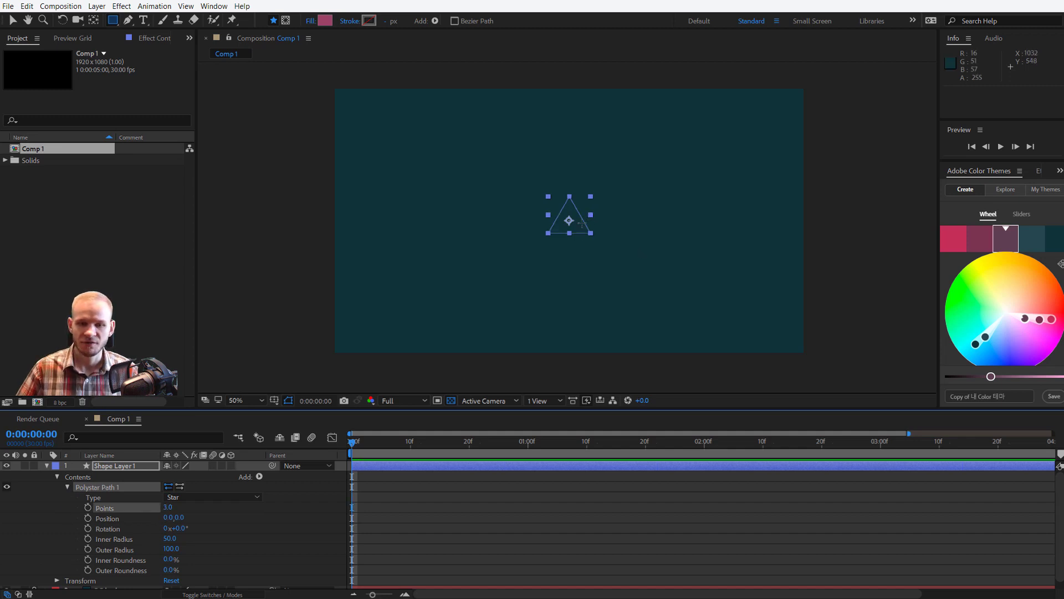
pyautogui.press('.')
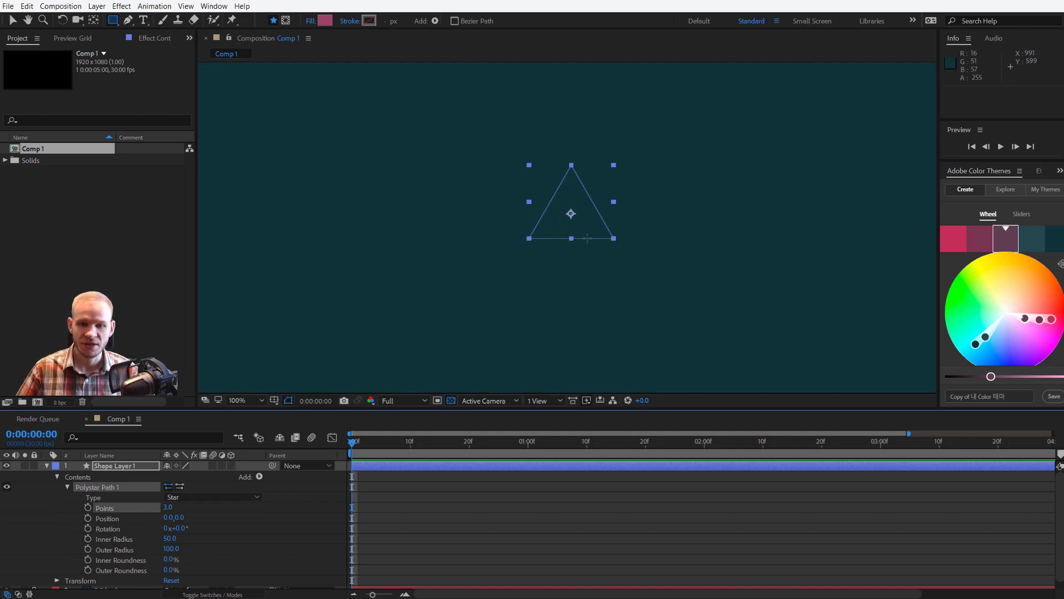
# - Add a white Stroke 1 of 10 px to the triangle and select it
pyautogui.click(67, 487)
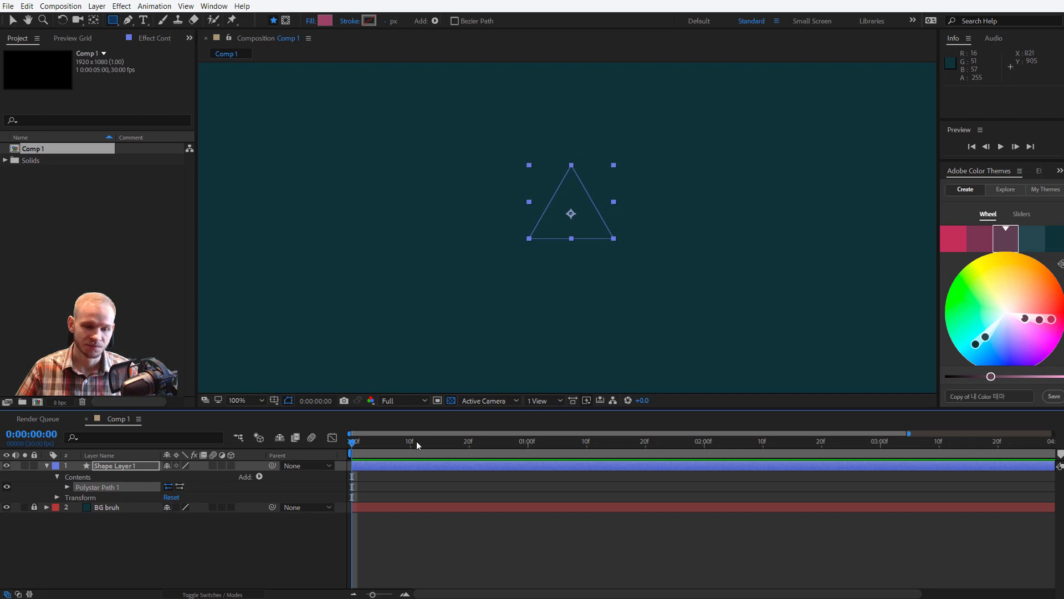
pyautogui.click(259, 477)
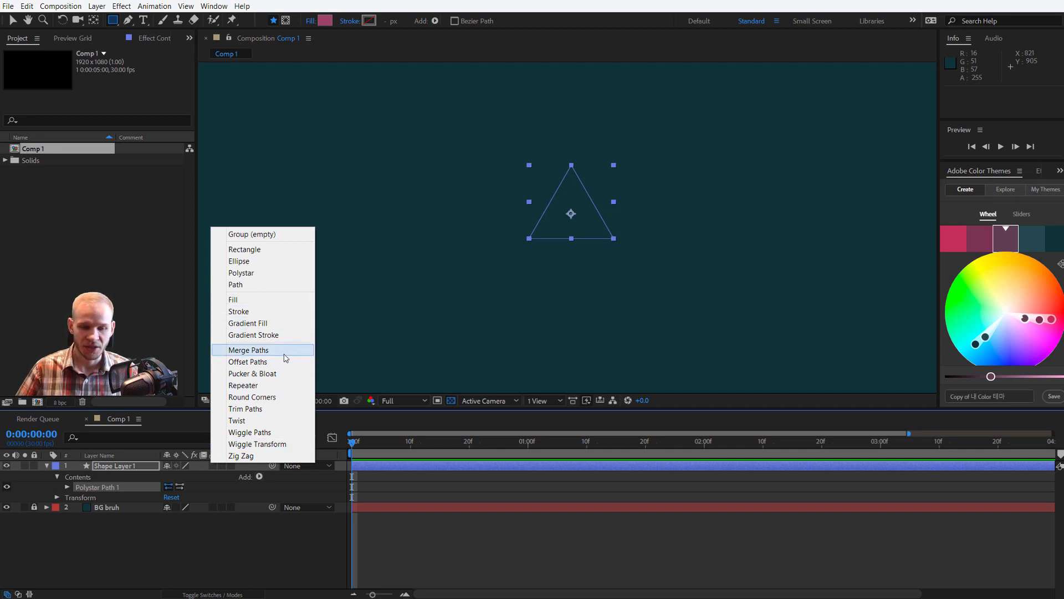
pyautogui.click(283, 311)
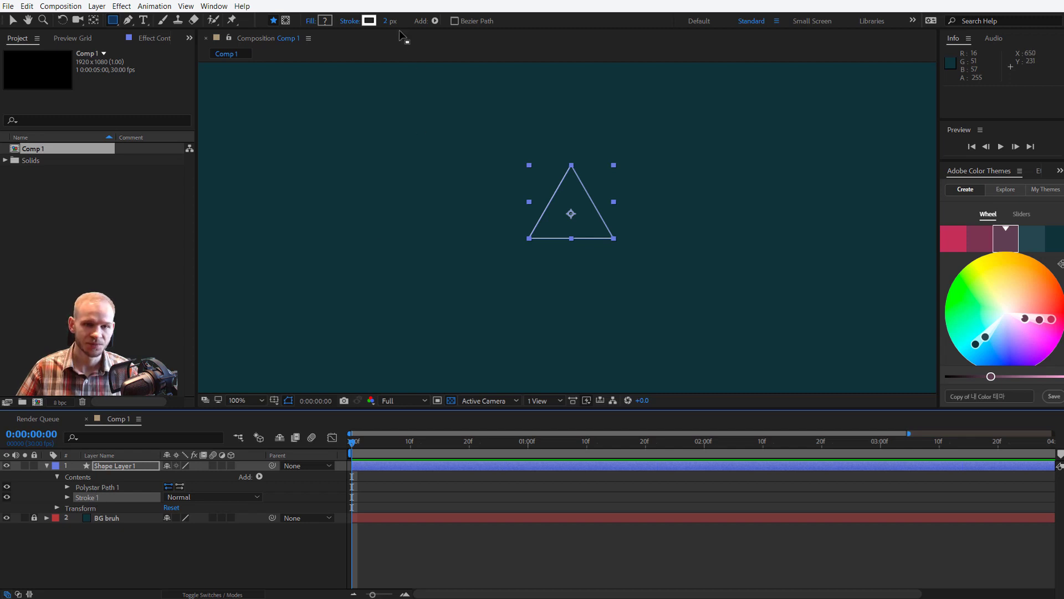
pyautogui.moveTo(387, 22); pyautogui.dragTo(394, 24)
pyautogui.click(187, 560)
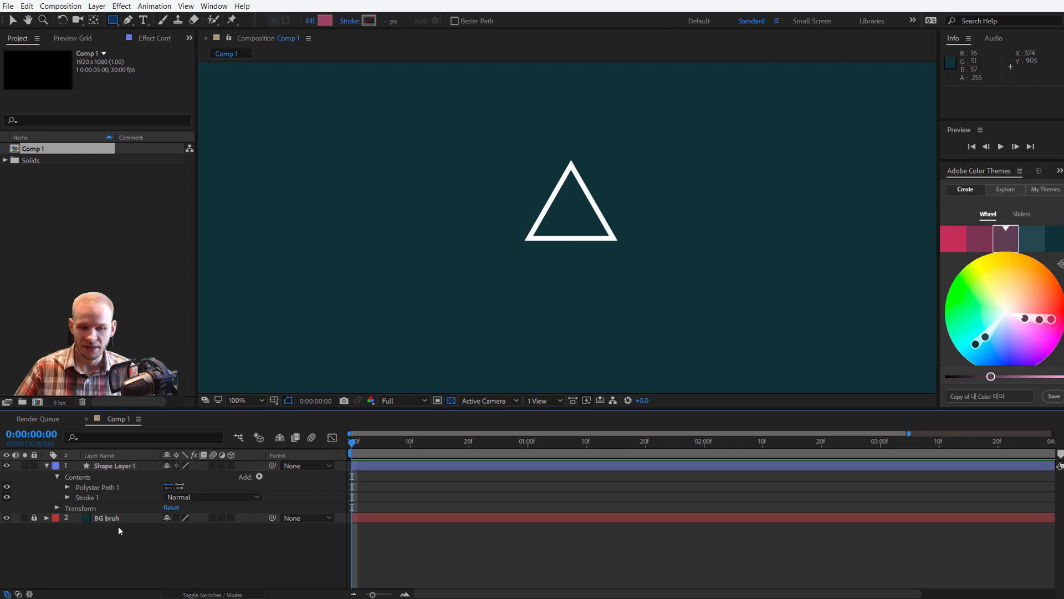
pyautogui.click(101, 496)
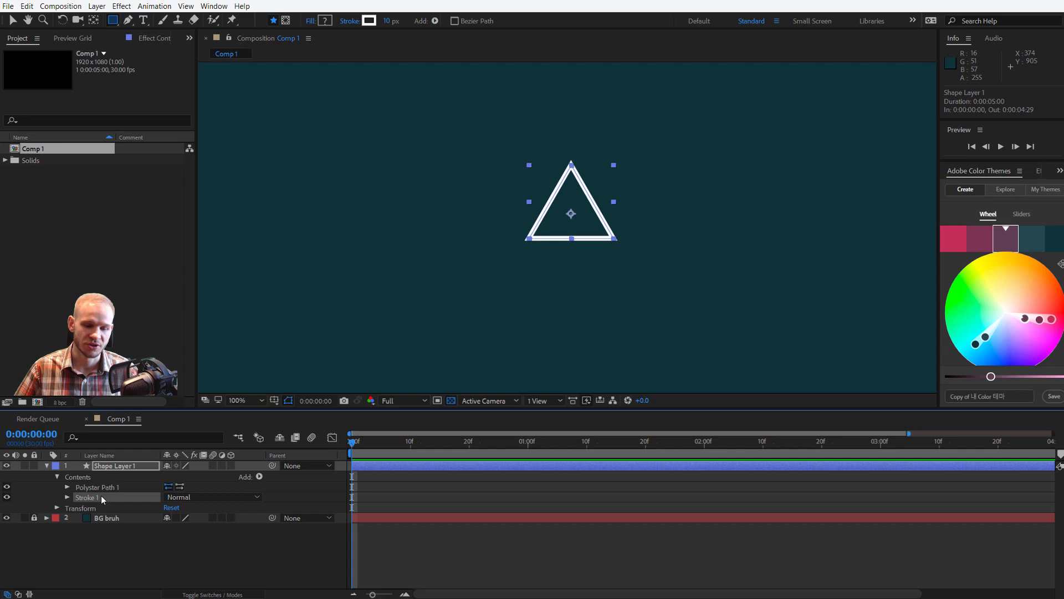
# - Add Trim Paths 1 below Stroke 1 and lower its End to 17%
pyautogui.click(259, 477)
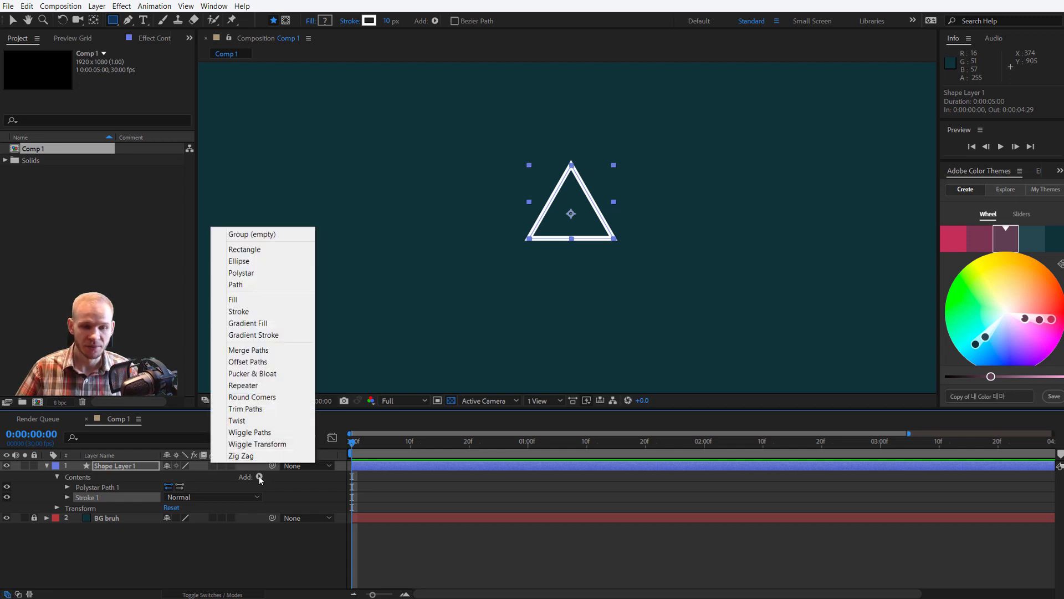
pyautogui.click(294, 411)
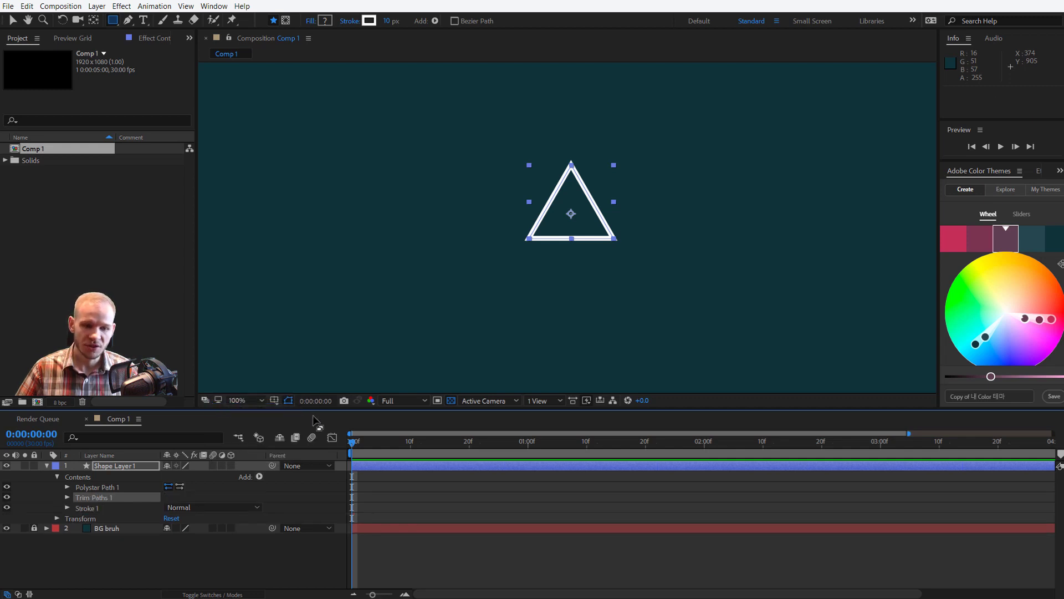
pyautogui.moveTo(92, 503); pyautogui.dragTo(101, 511)
pyautogui.click(67, 507)
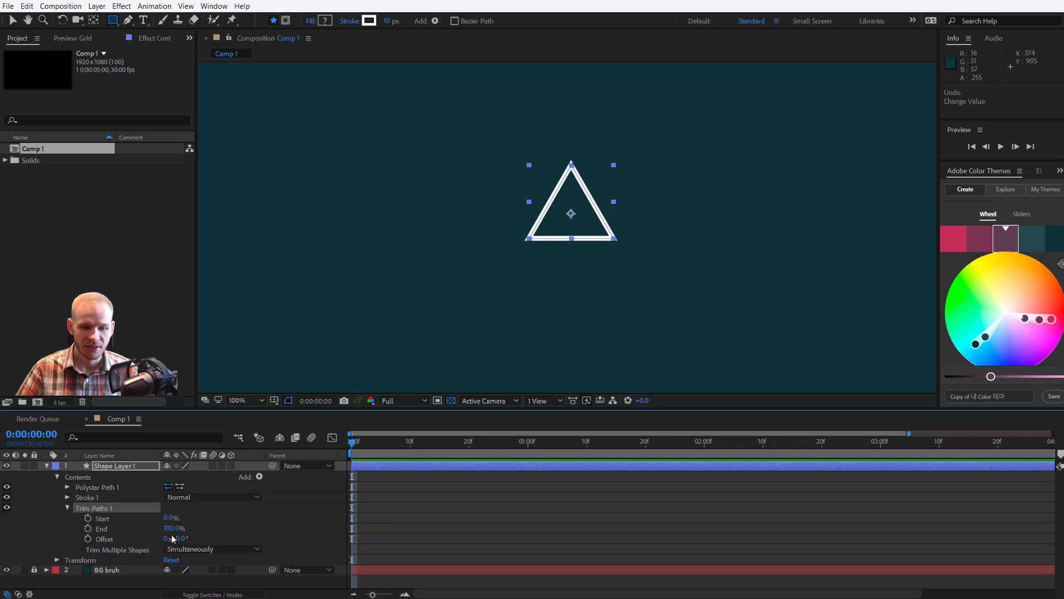
pyautogui.moveTo(171, 533); pyautogui.dragTo(124, 526)
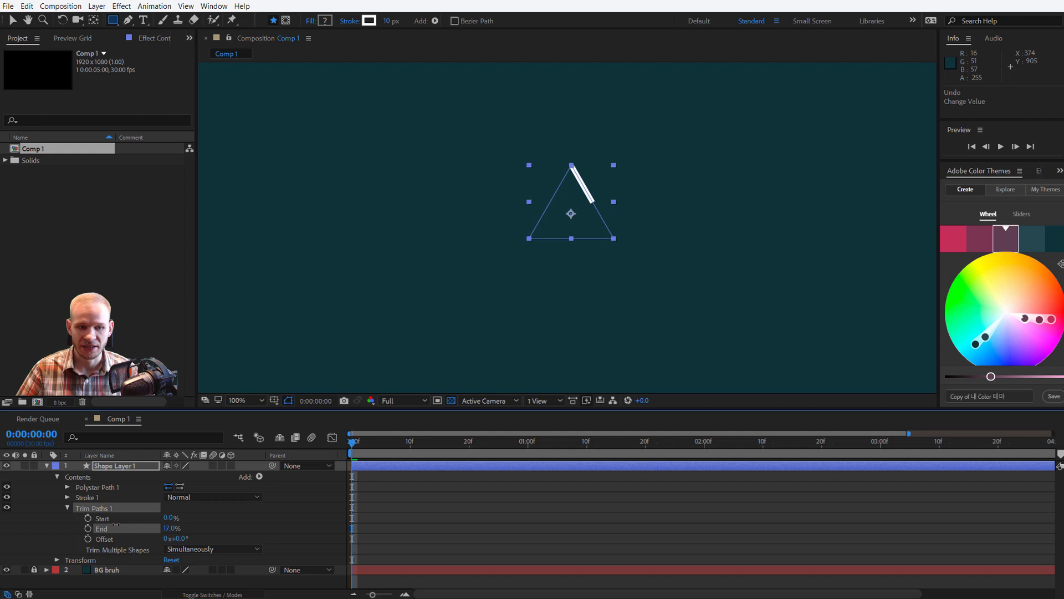
# - Keyframe Trim Paths End at 0% on frame 0 and 33% on frame 20
pyautogui.click(172, 529)
pyautogui.write('0')
pyautogui.press('Return')
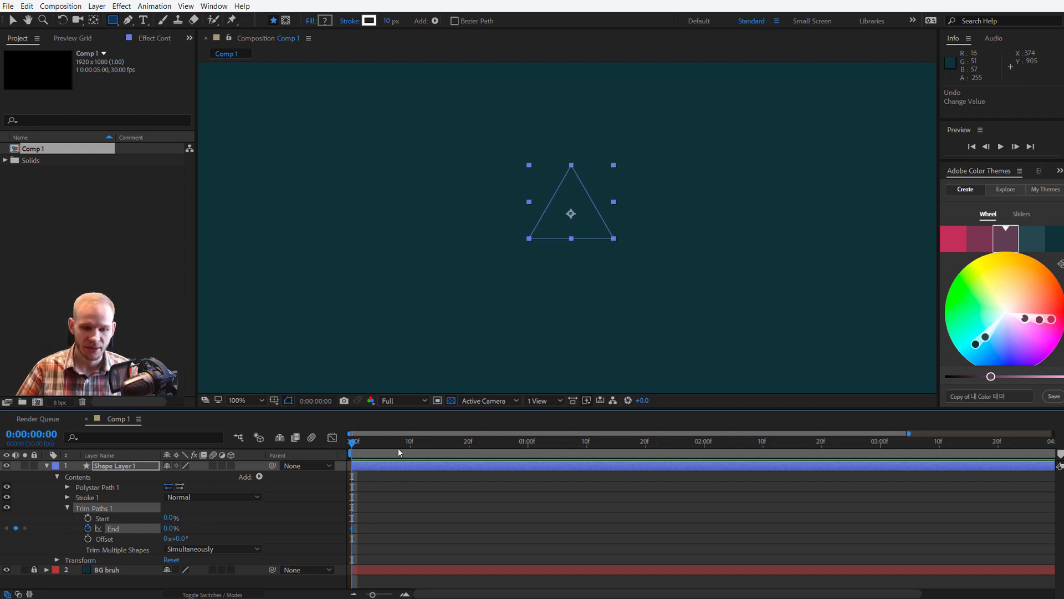
pyautogui.moveTo(398, 451); pyautogui.dragTo(471, 451)
pyautogui.click(170, 528)
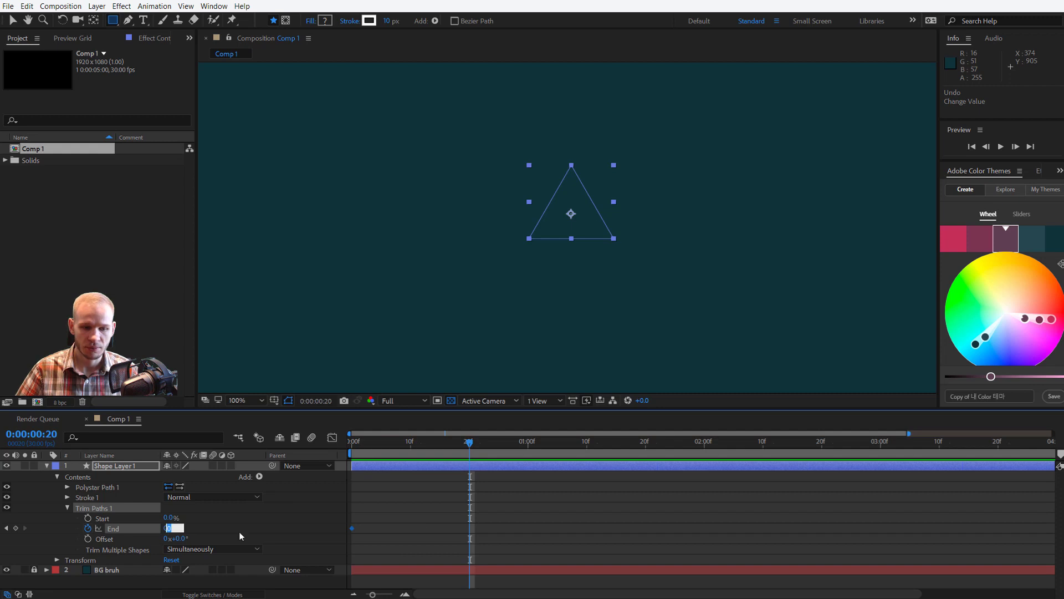
pyautogui.write('33')
pyautogui.press('Return')
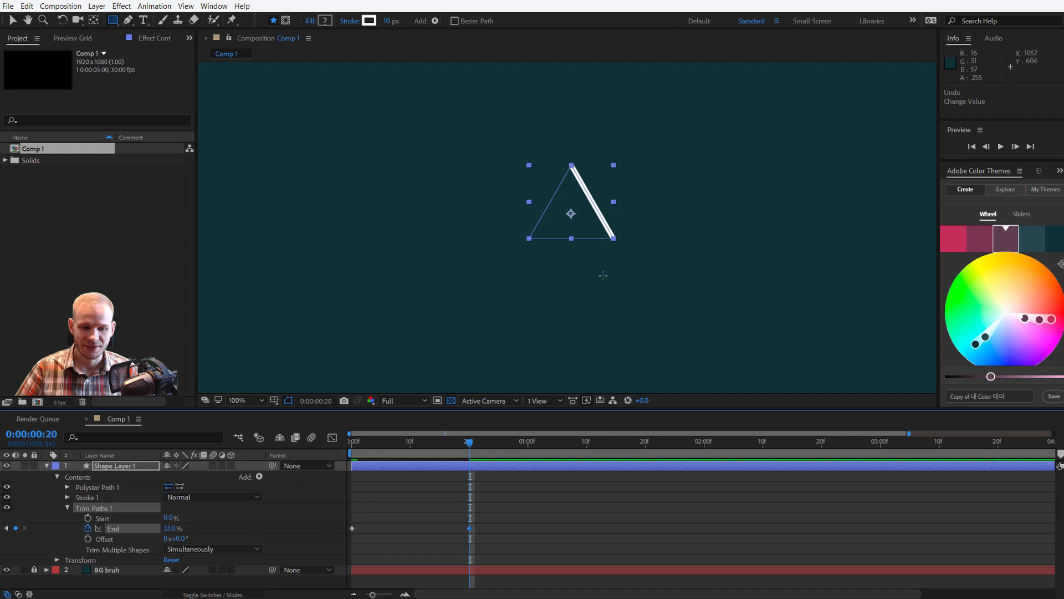
# - Keyframe Trim Paths Start at 0% on frame 16 and 33% at 1:04
pyautogui.moveTo(470, 444); pyautogui.dragTo(446, 444)
pyautogui.click(87, 518)
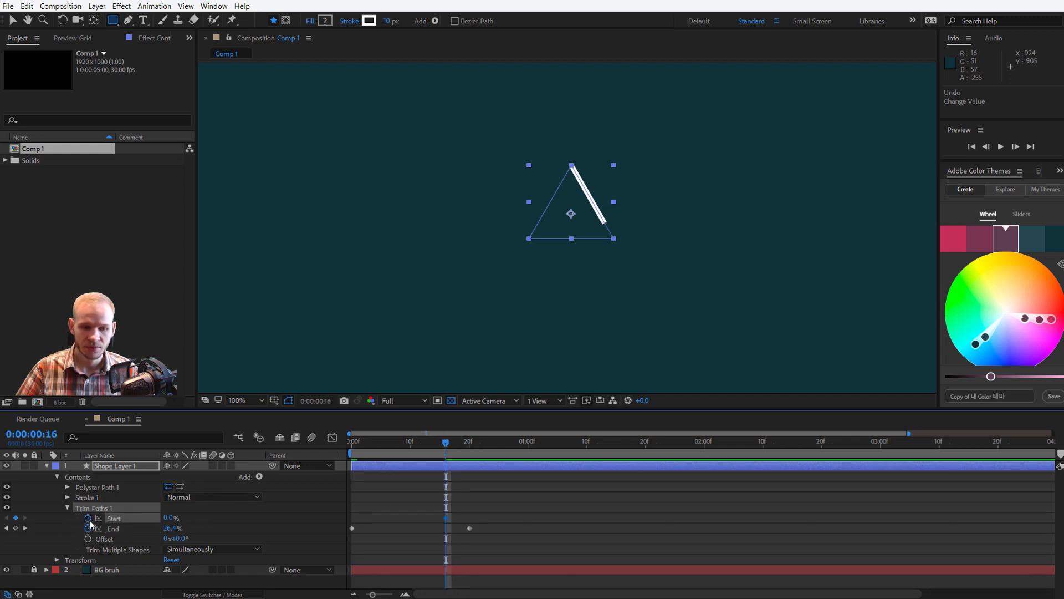
pyautogui.moveTo(447, 442); pyautogui.dragTo(555, 450)
pyautogui.click(166, 518)
pyautogui.write('33')
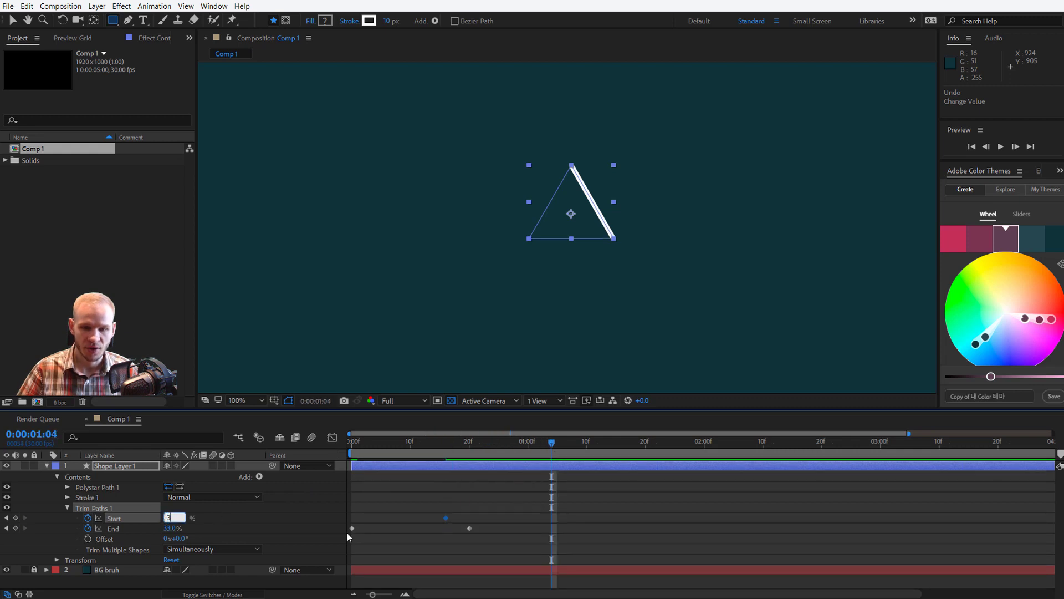
pyautogui.press('Return')
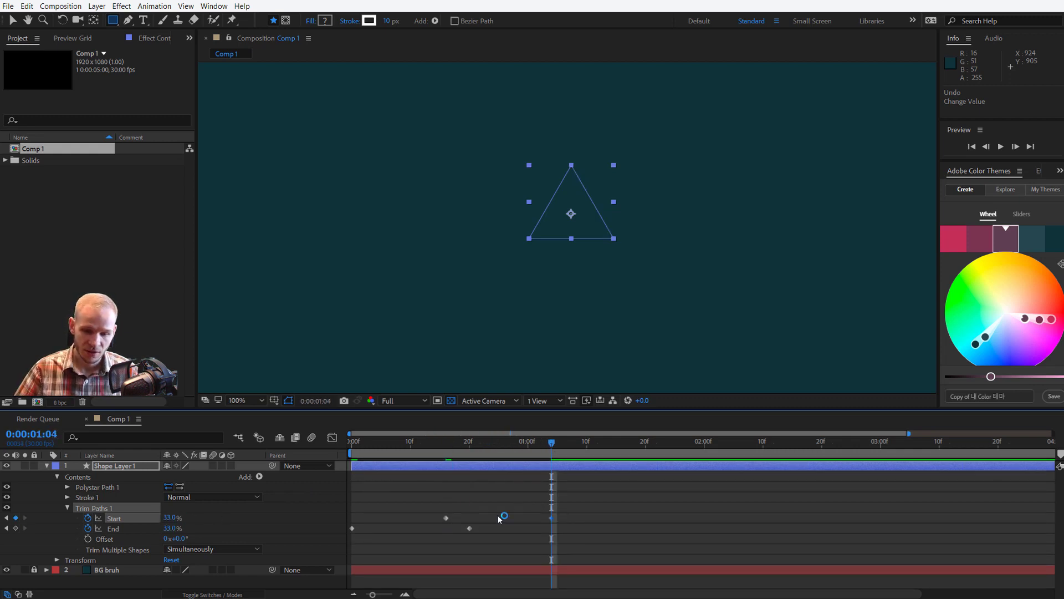
pyautogui.moveTo(426, 446)
pyautogui.mouseDown()
pyautogui.moveTo(318, 441)
pyautogui.moveTo(558, 451)
pyautogui.mouseUp()
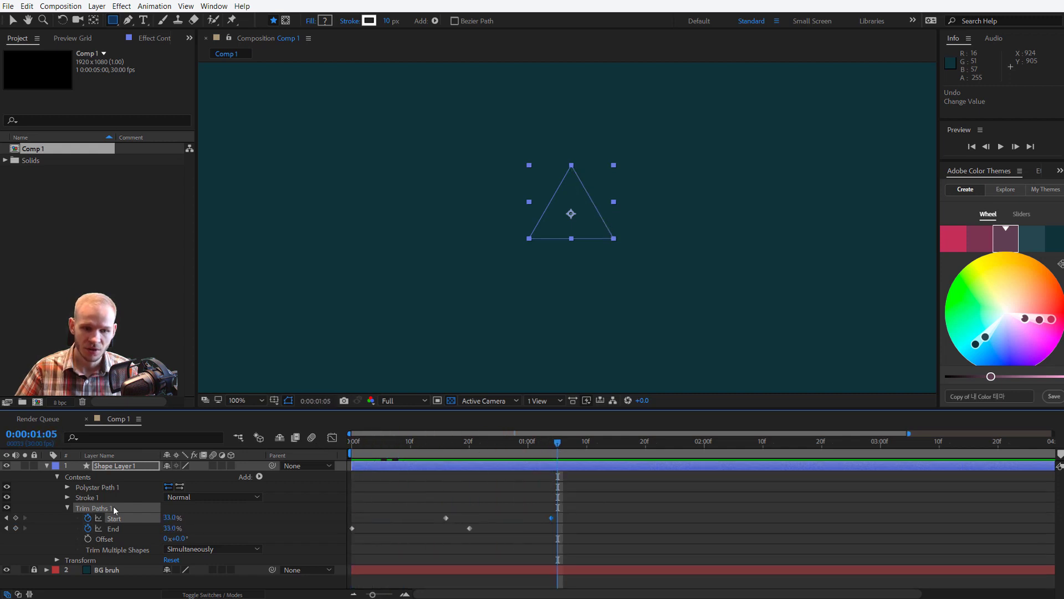
pyautogui.click(122, 466)
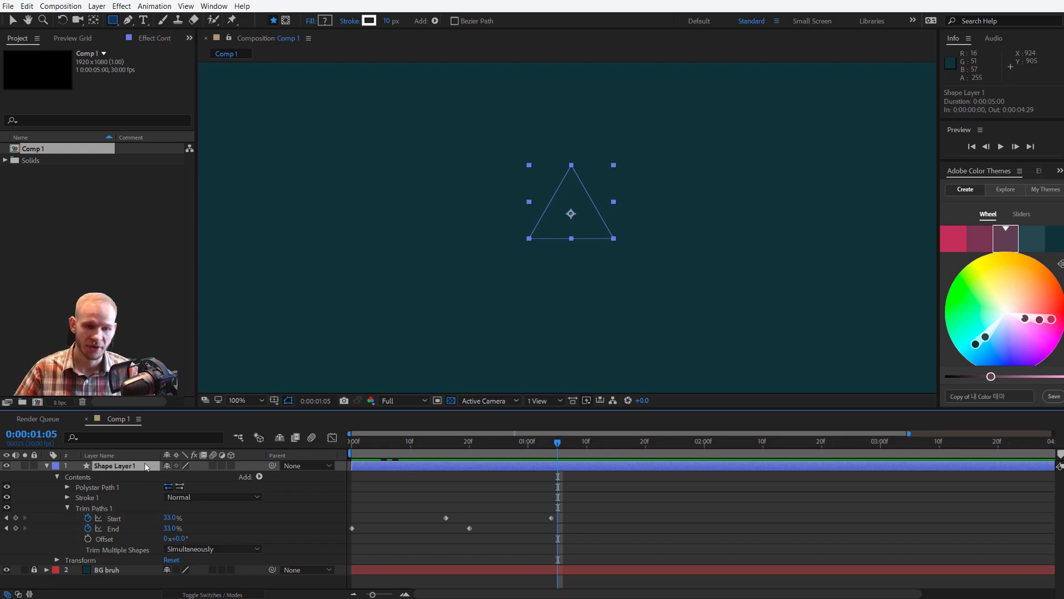
# - Group Trim Paths 1, Stroke 1 and Polystar Path 1 into Group 1
pyautogui.click(69, 508)
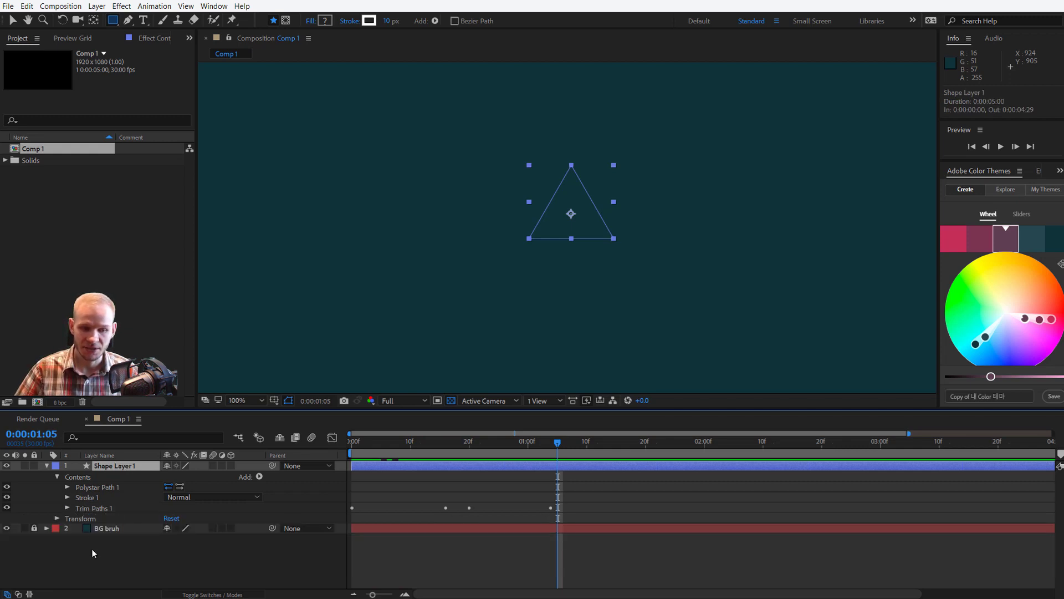
pyautogui.click(94, 507)
pyautogui.keyDown('ctrl'); pyautogui.click(92, 497); pyautogui.keyUp('ctrl')
pyautogui.keyDown('ctrl'); pyautogui.click(97, 487); pyautogui.keyUp('ctrl')
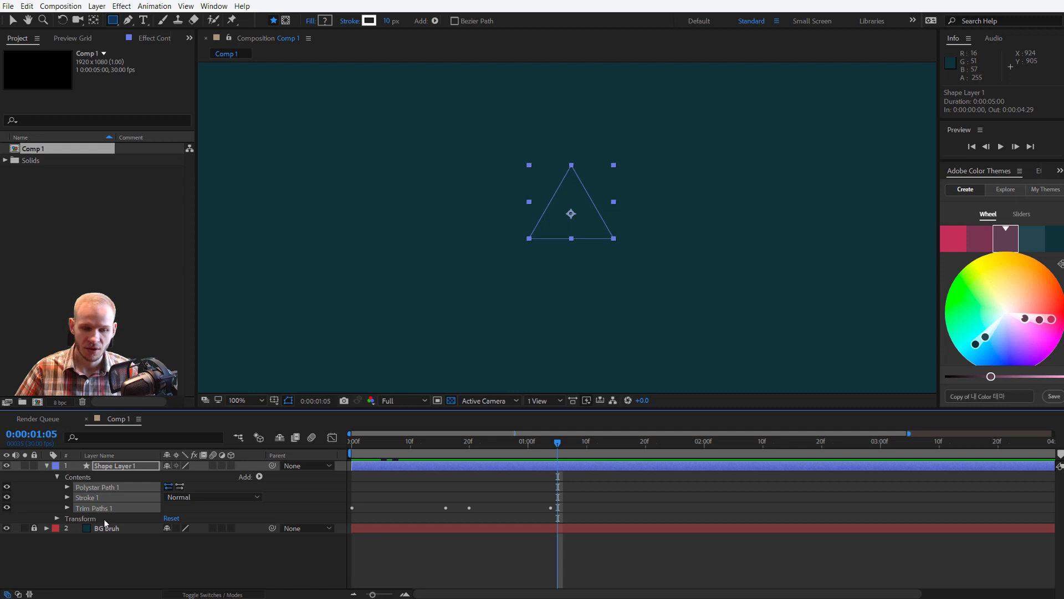
pyautogui.hotkey('ctrl', 'g')
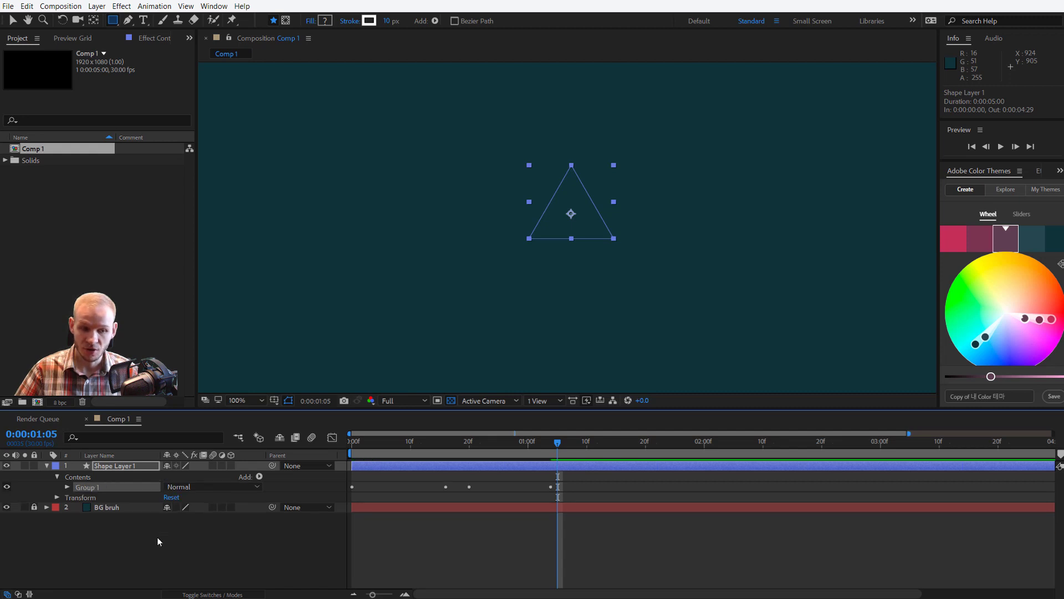
pyautogui.click(6, 488)
pyautogui.click(6, 487)
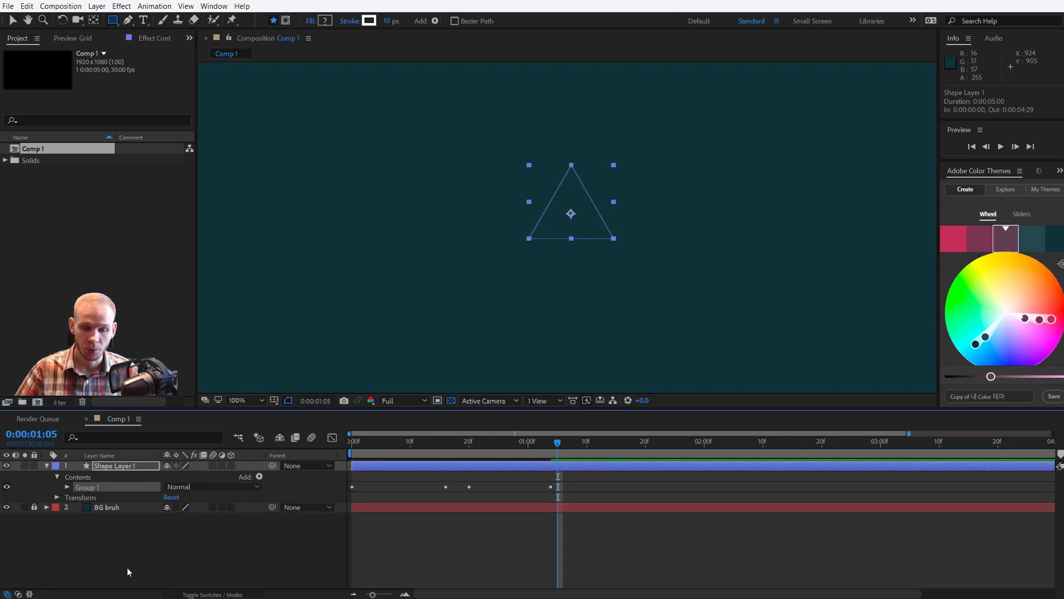
# - Duplicate Group 1 twice to make Group 2 and Group 3
pyautogui.click(131, 468)
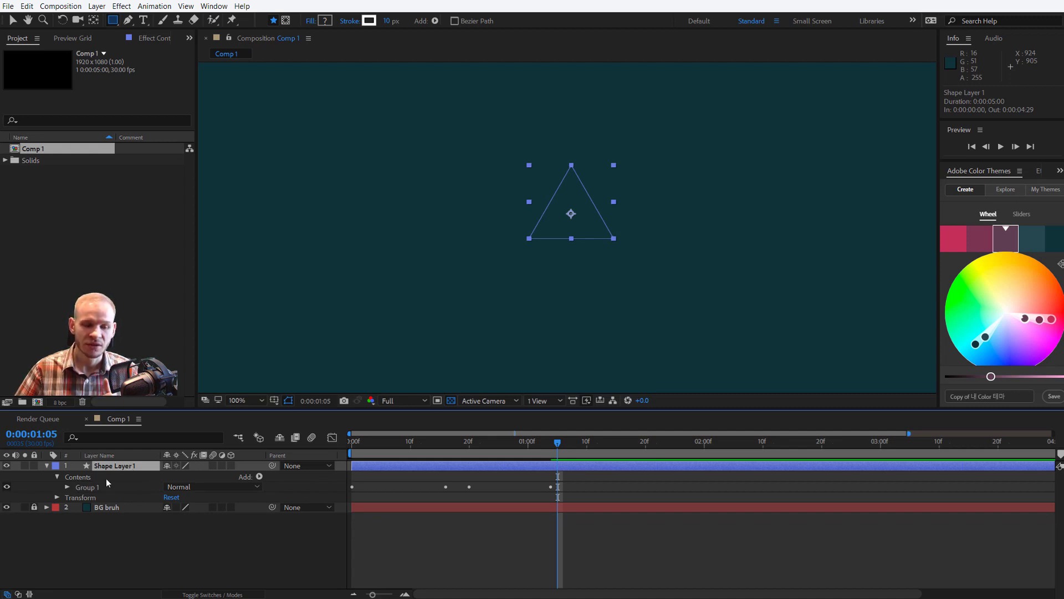
pyautogui.click(91, 487)
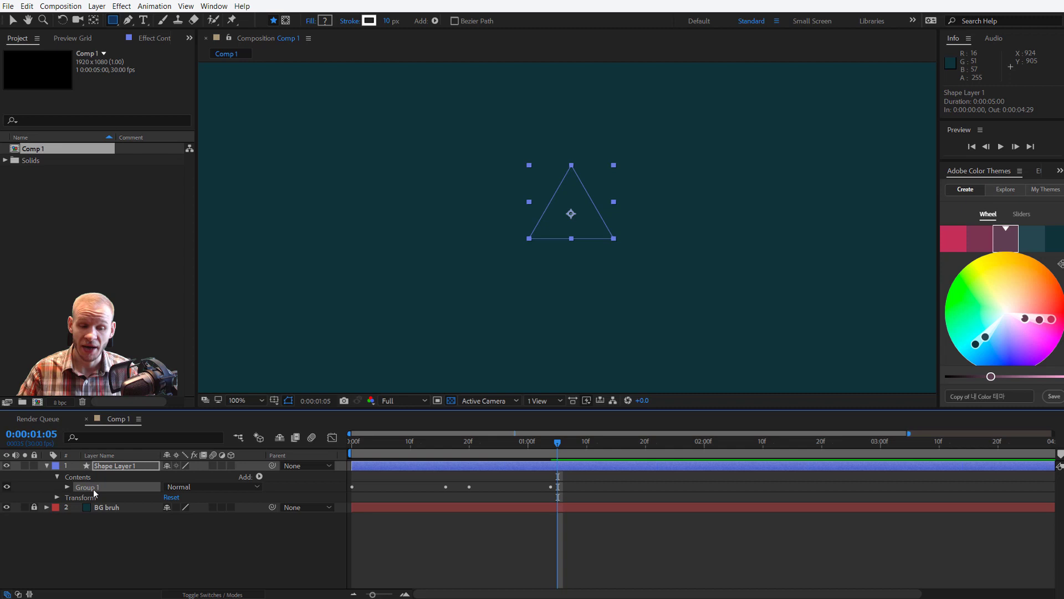
pyautogui.hotkey('ctrl', 'd')
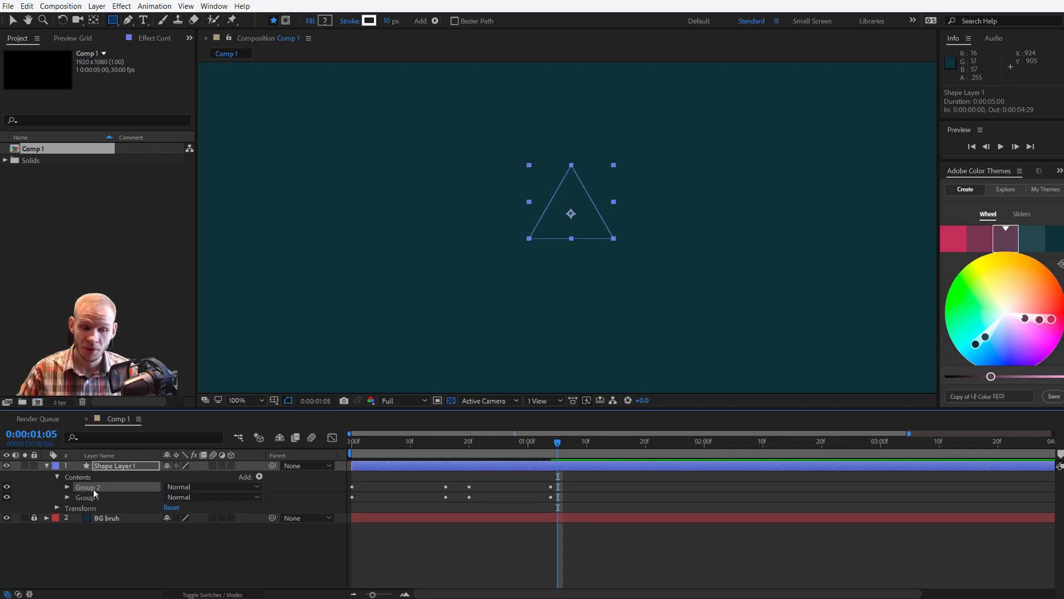
pyautogui.hotkey('ctrl', 'd')
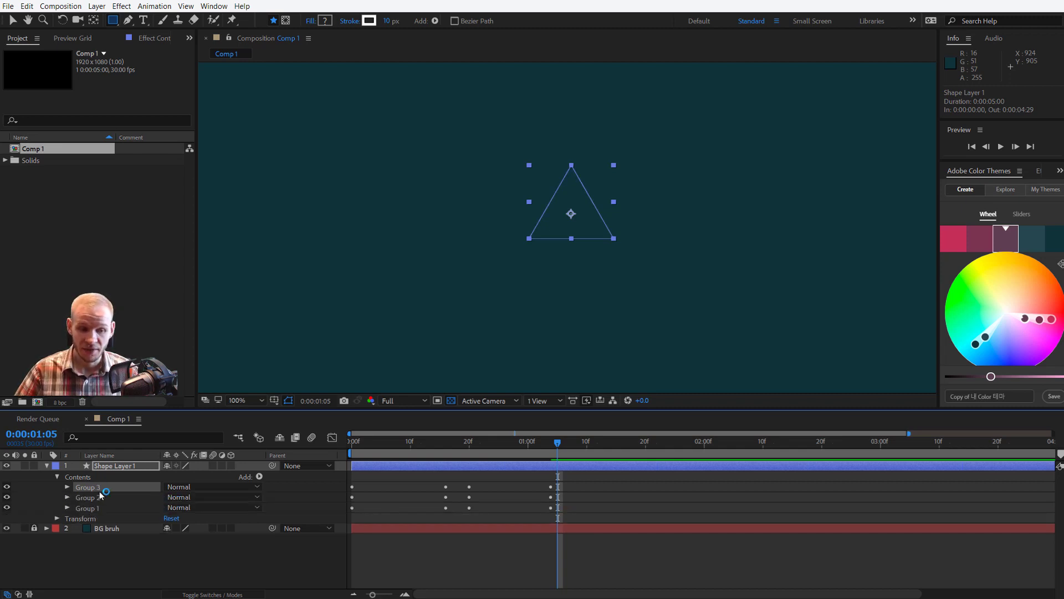
pyautogui.click(130, 465)
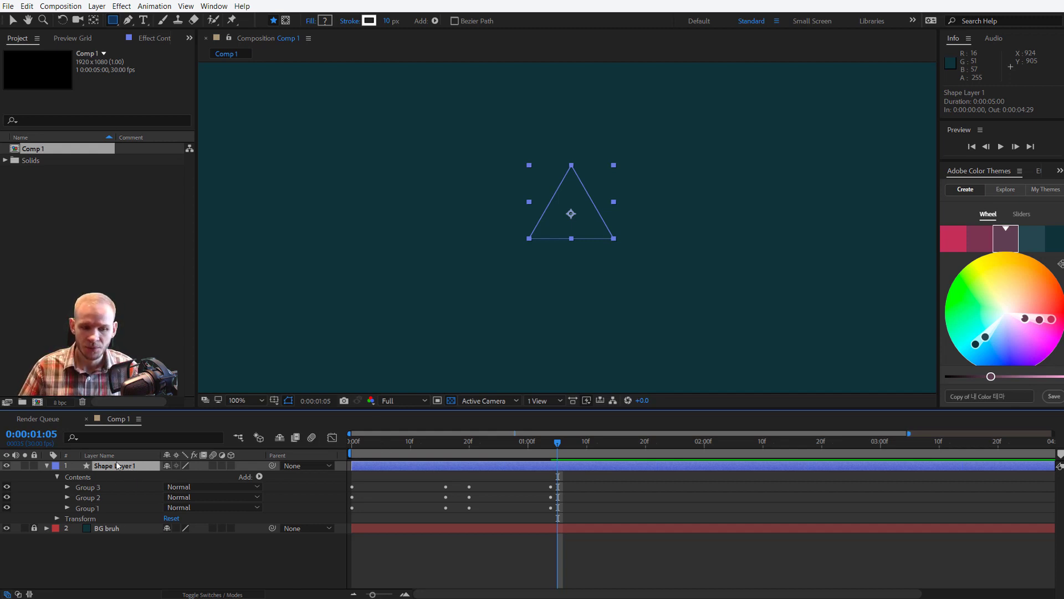
# - Delete the accidental Shape Layer 1 copies, keeping one triangle layer selected
pyautogui.hotkey('ctrl', 'd')
pyautogui.hotkey('ctrl', 'd')
pyautogui.hotkey('ctrl', 'd')
pyautogui.press('Delete')
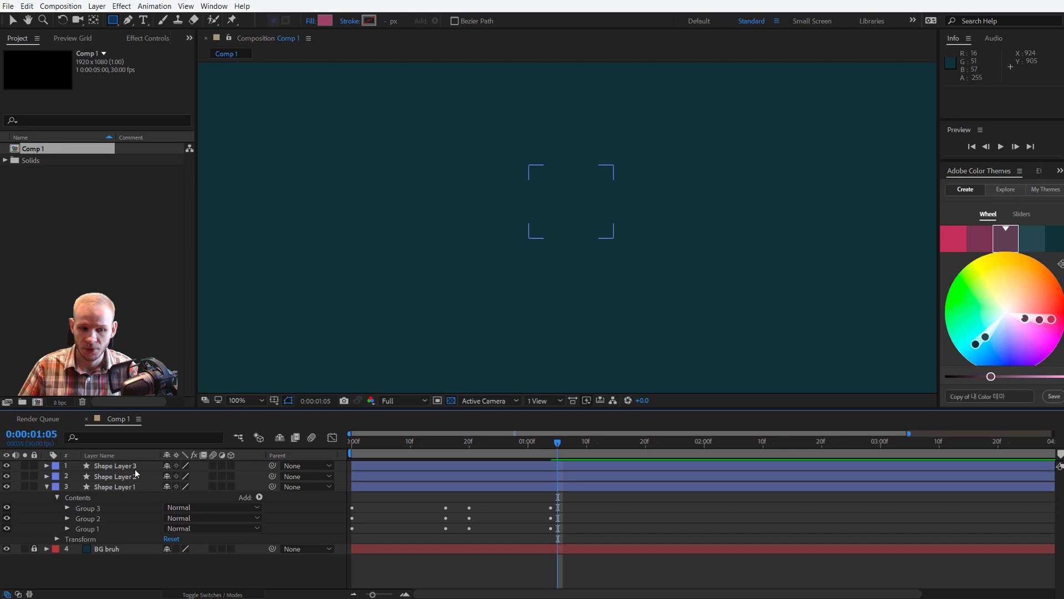
pyautogui.click(139, 466)
pyautogui.press('Delete')
pyautogui.click(138, 467)
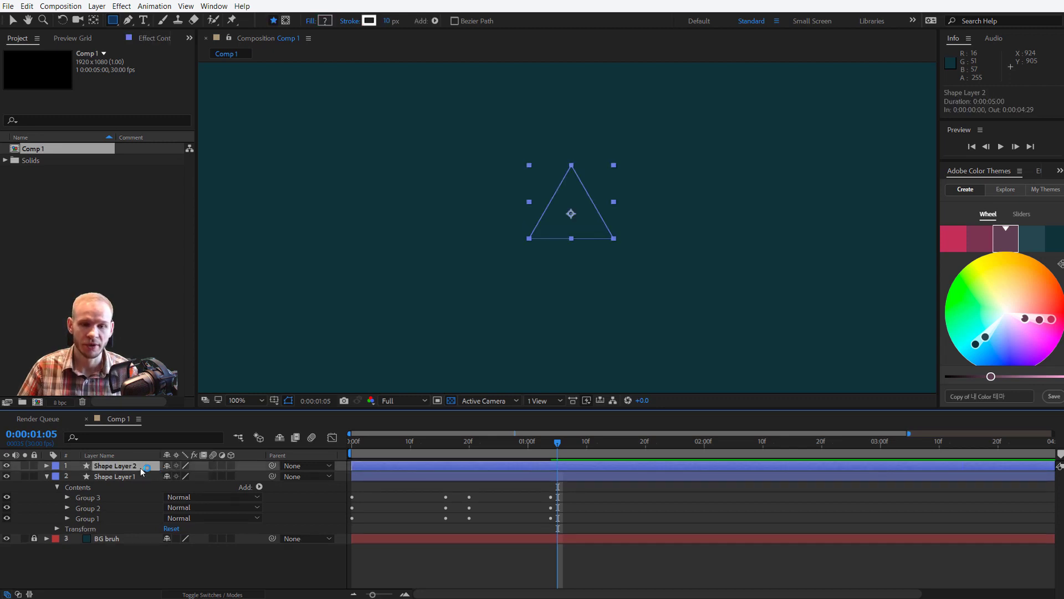
pyautogui.press('Delete')
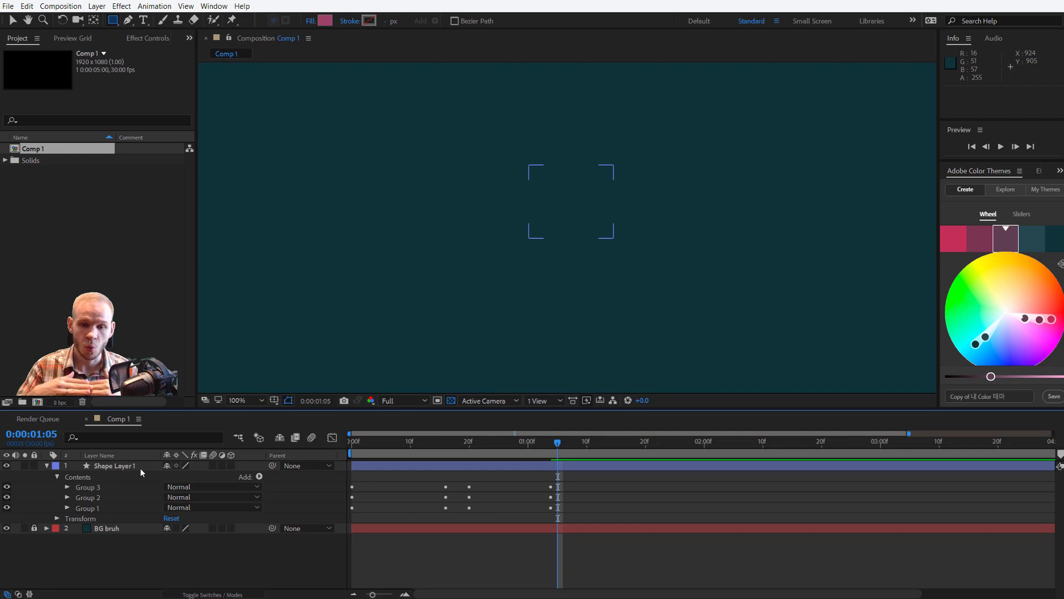
pyautogui.click(141, 467)
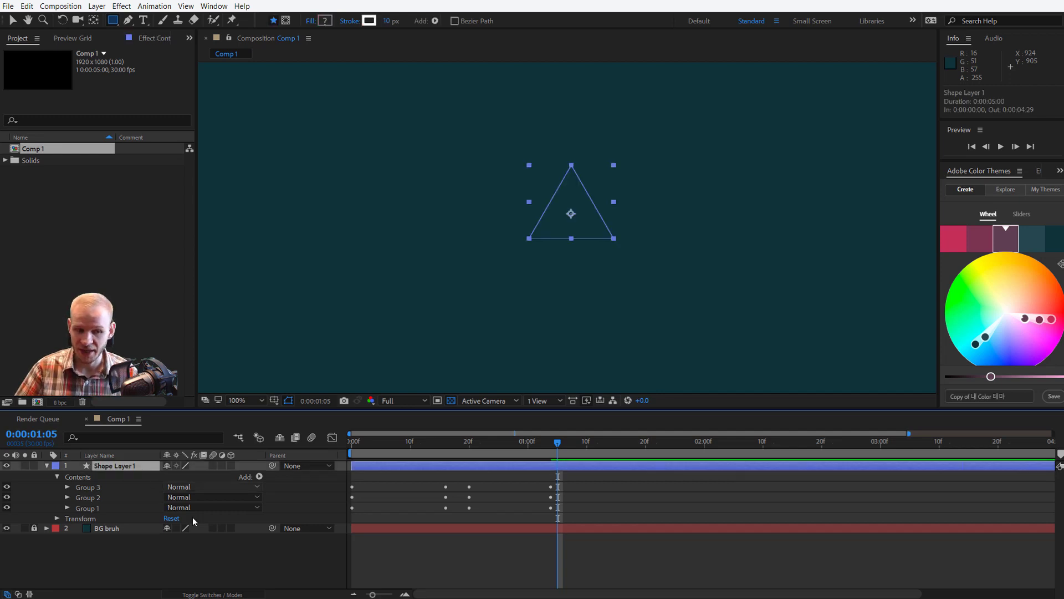
# - Expand Group 2 and Group 3 to reveal their Trim Paths settings
pyautogui.click(68, 498)
pyautogui.click(65, 488)
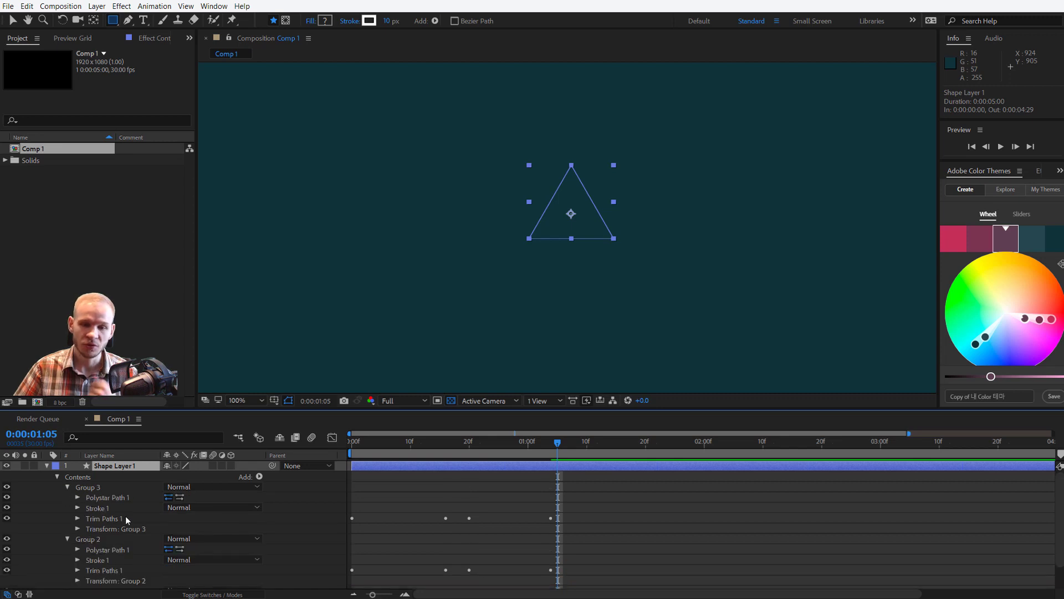
pyautogui.scroll(-2, 127, 532)
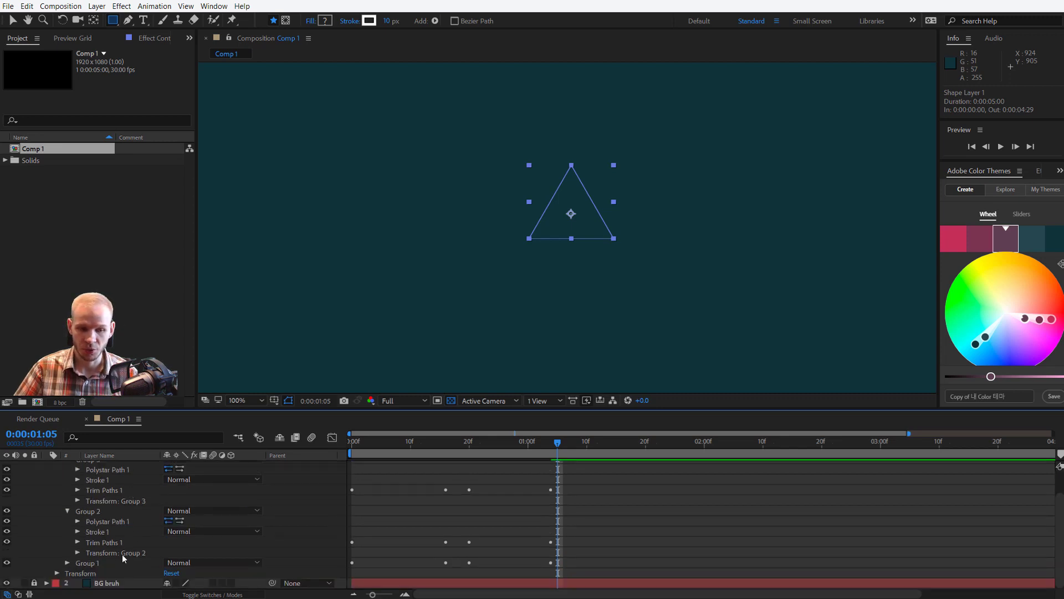
pyautogui.click(77, 542)
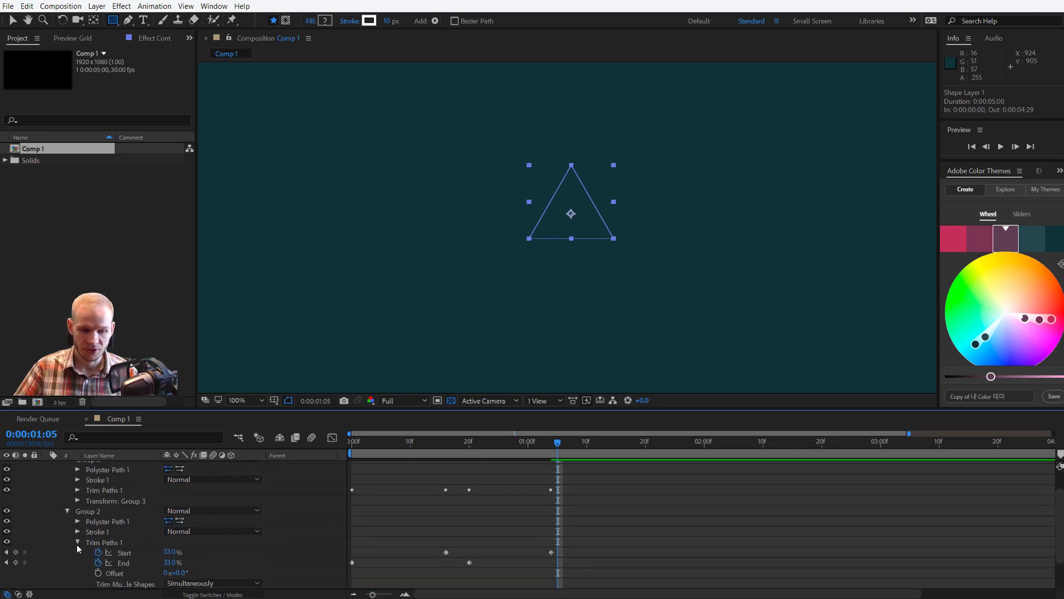
pyautogui.click(76, 490)
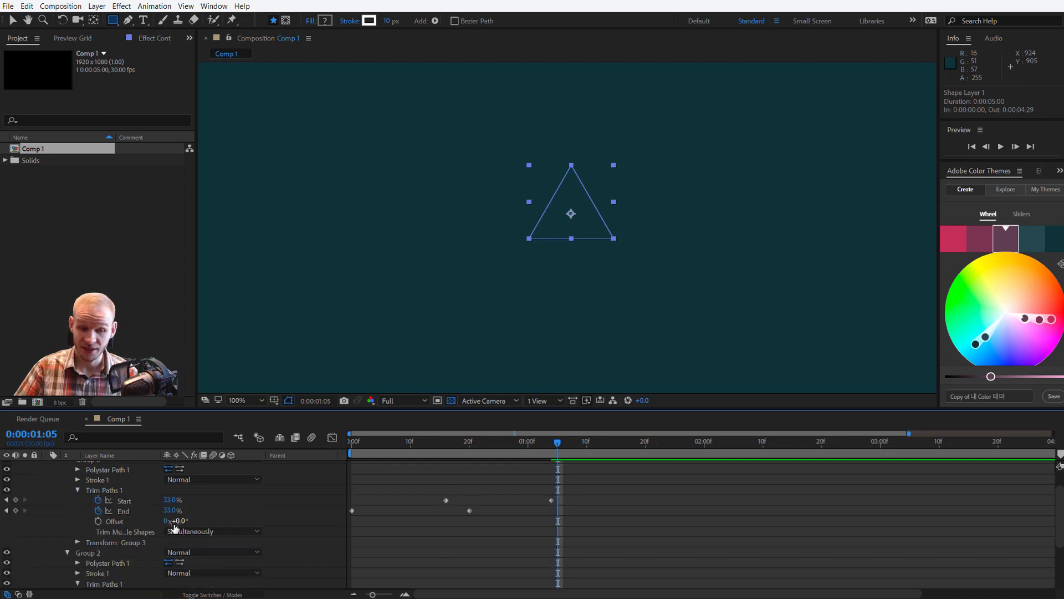
pyautogui.scroll(-2, 174, 527)
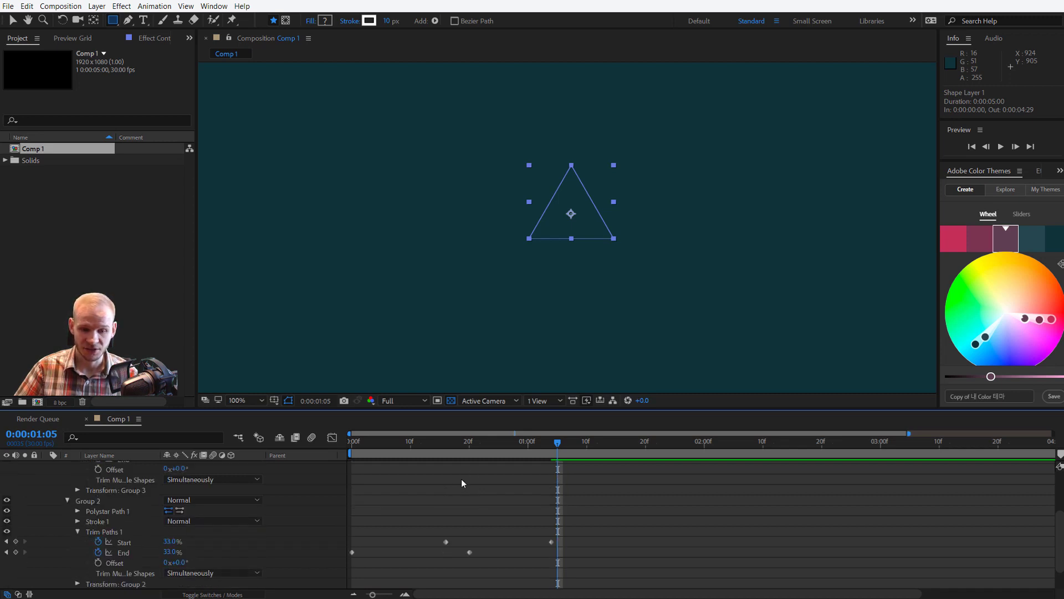
# - Offset Group 2's trim to about 121° and Group 3's to 241.2°
pyautogui.click(509, 446)
pyautogui.moveTo(500, 448)
pyautogui.mouseDown()
pyautogui.moveTo(416, 449)
pyautogui.moveTo(475, 450)
pyautogui.mouseUp()
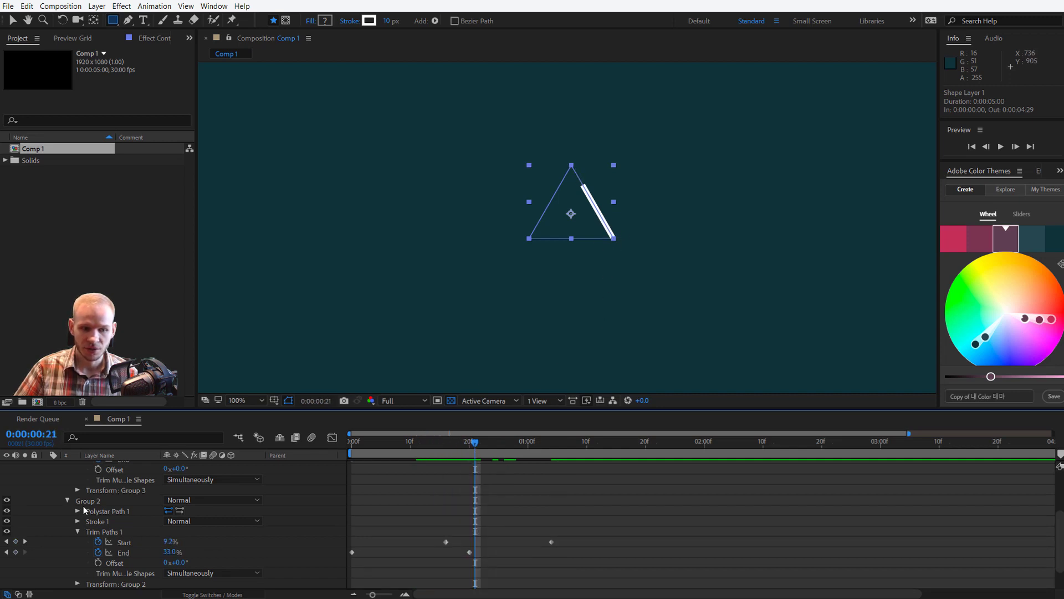
pyautogui.moveTo(177, 563)
pyautogui.mouseDown()
pyautogui.moveTo(254, 554)
pyautogui.moveTo(241, 545)
pyautogui.moveTo(254, 539)
pyautogui.mouseUp()
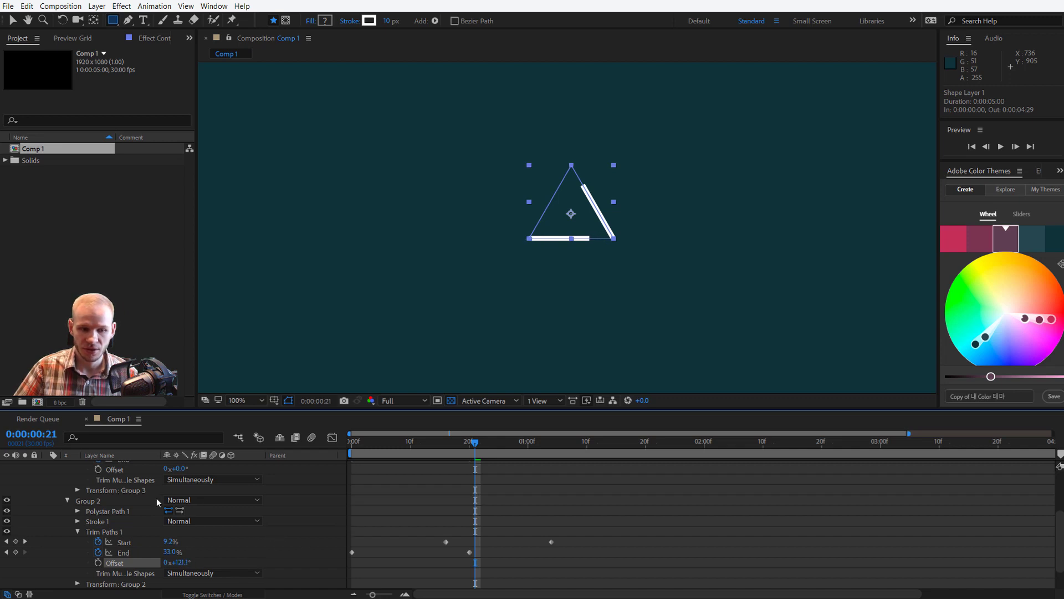
pyautogui.scroll(4, 157, 498)
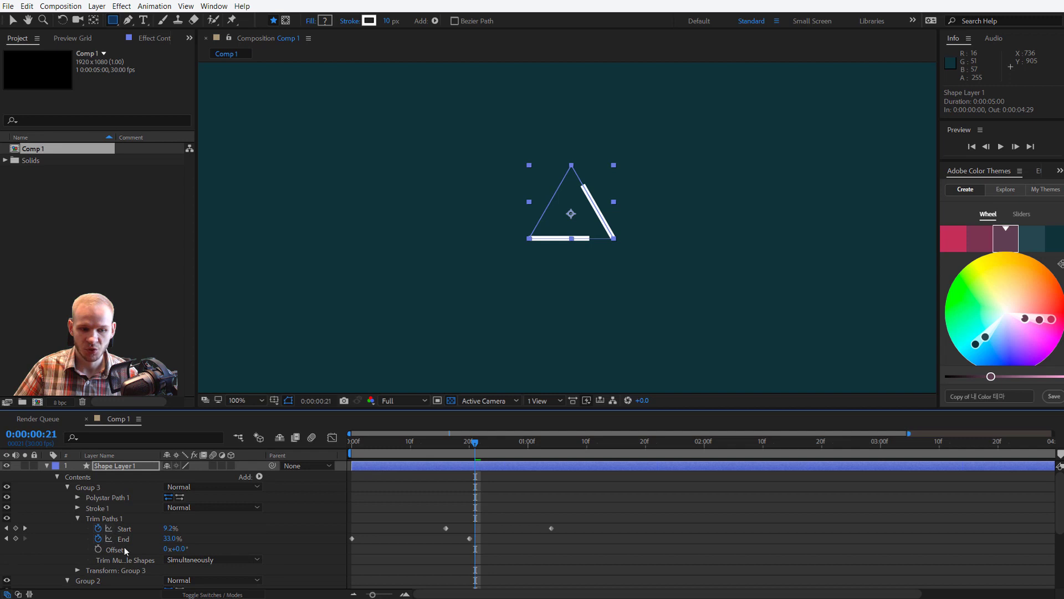
pyautogui.hotkey('ctrl', 'z')
pyautogui.click(124, 546)
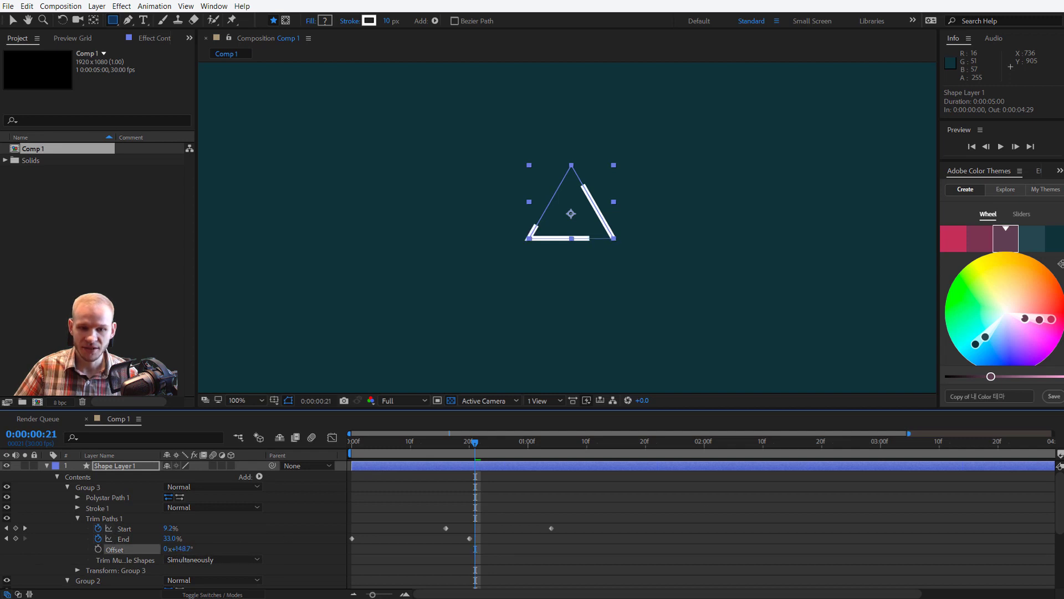
pyautogui.moveTo(180, 548); pyautogui.dragTo(499, 513)
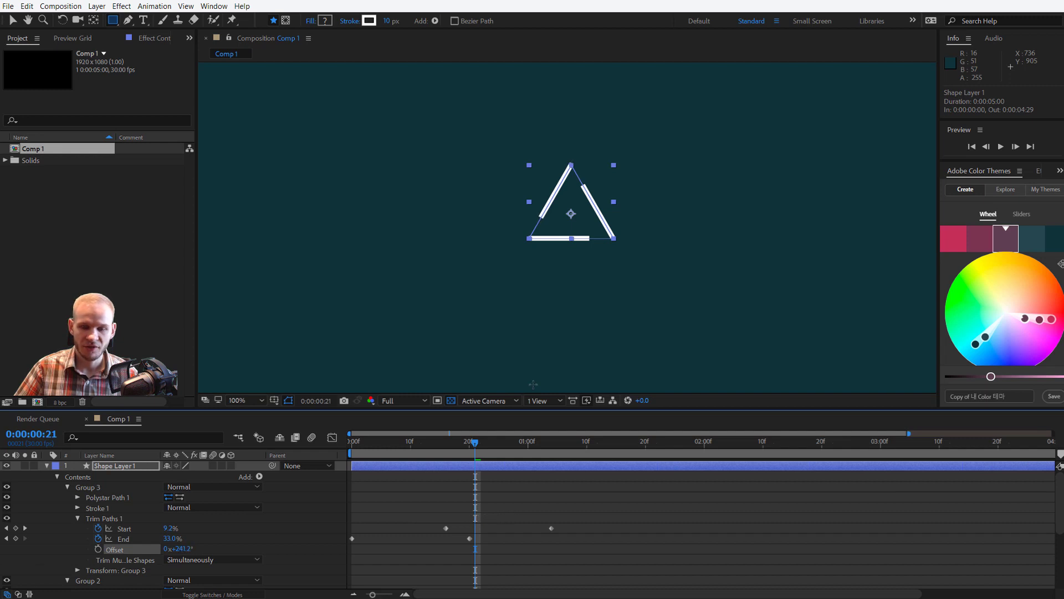
# - Preview the stroke animation, then duplicate Shape Layer 1 at frame 7 into Shape Layer 2
pyautogui.click(48, 466)
pyautogui.press('Home')
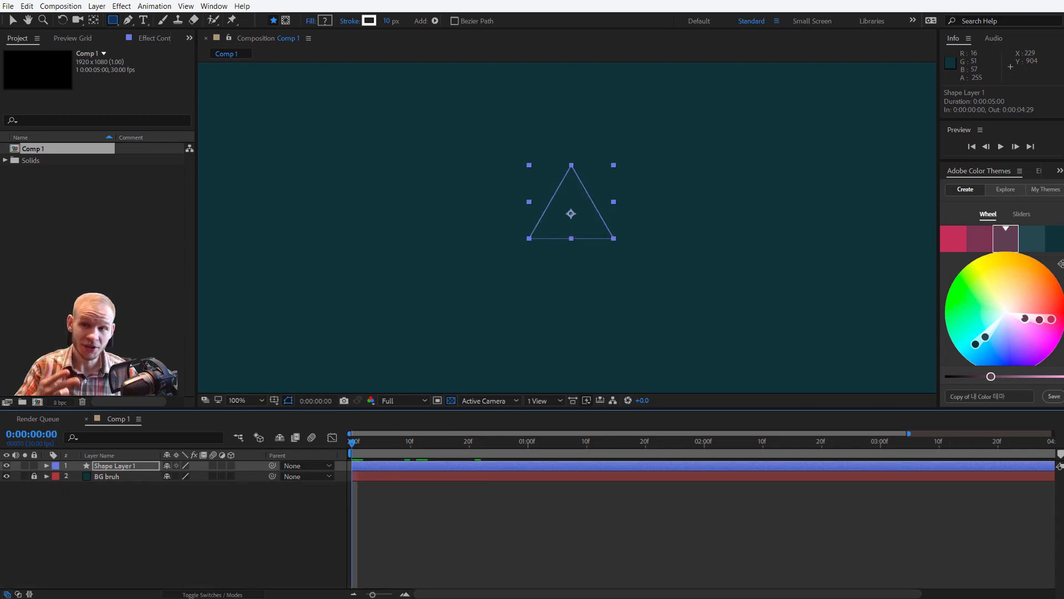
pyautogui.press('space')
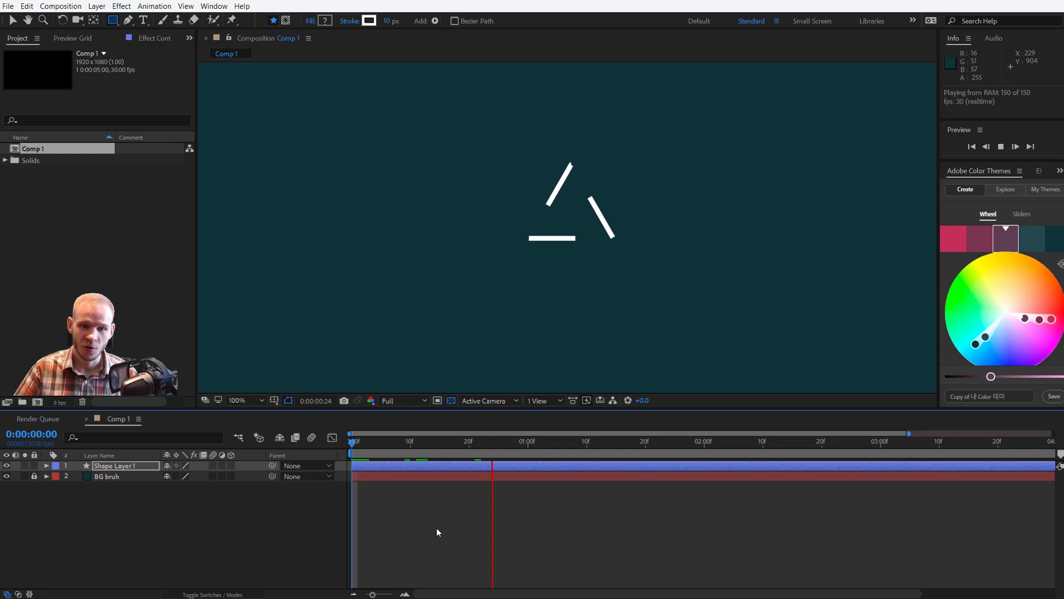
pyautogui.press('space')
pyautogui.click(392, 442)
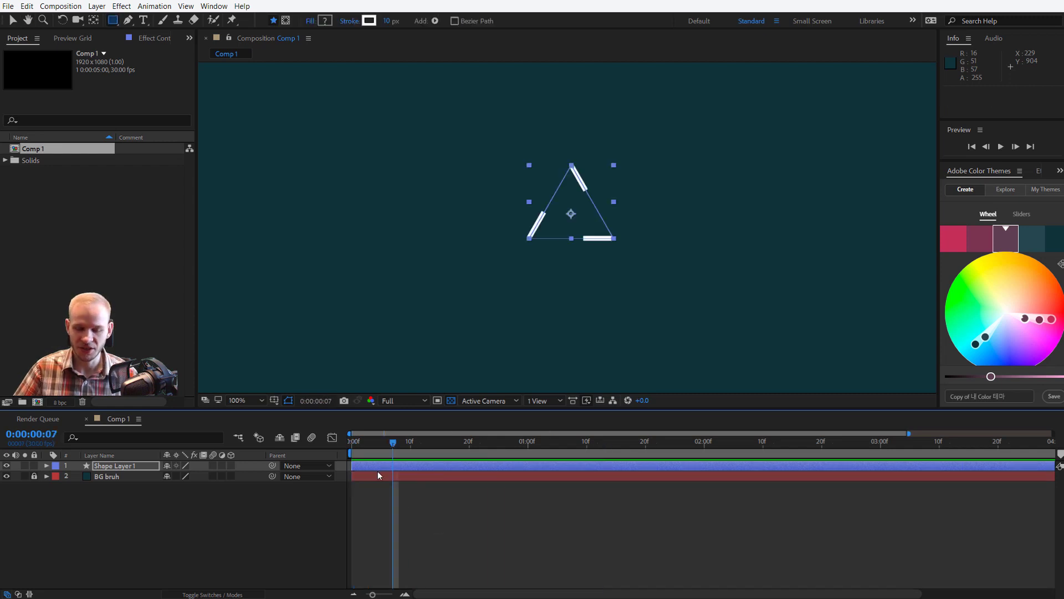
pyautogui.click(377, 468)
pyautogui.hotkey('ctrl', 'd')
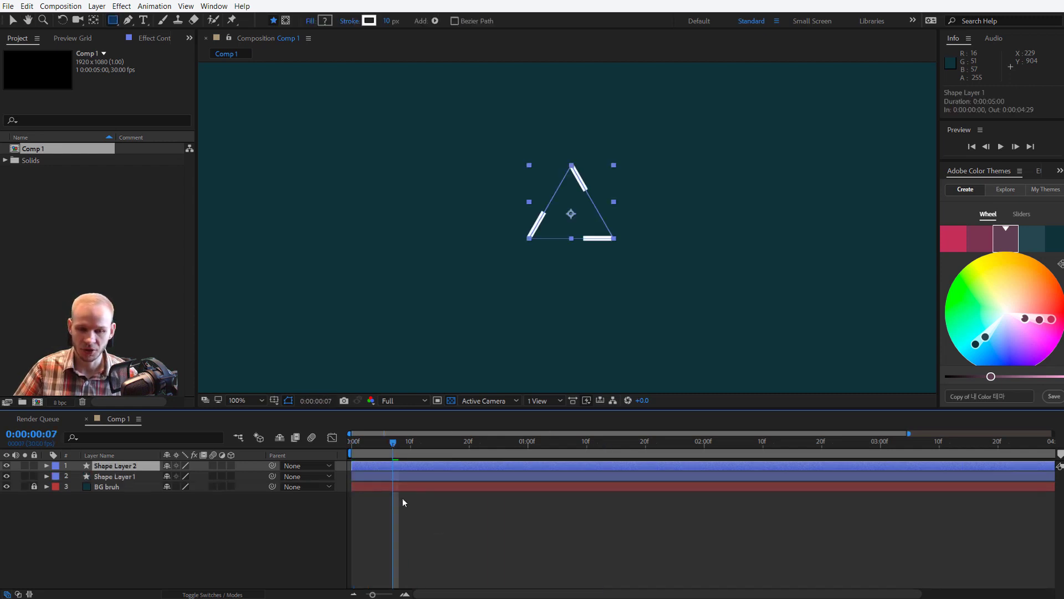
# - Duplicate the triangle layer, delay the copy a few frames, and scale Shape Layer 2 to 150%
pyautogui.hotkey('ctrl', 'd')
pyautogui.hotkey('ctrl', 'd')
pyautogui.moveTo(371, 490); pyautogui.dragTo(414, 466)
pyautogui.click(414, 486)
pyautogui.press('s')
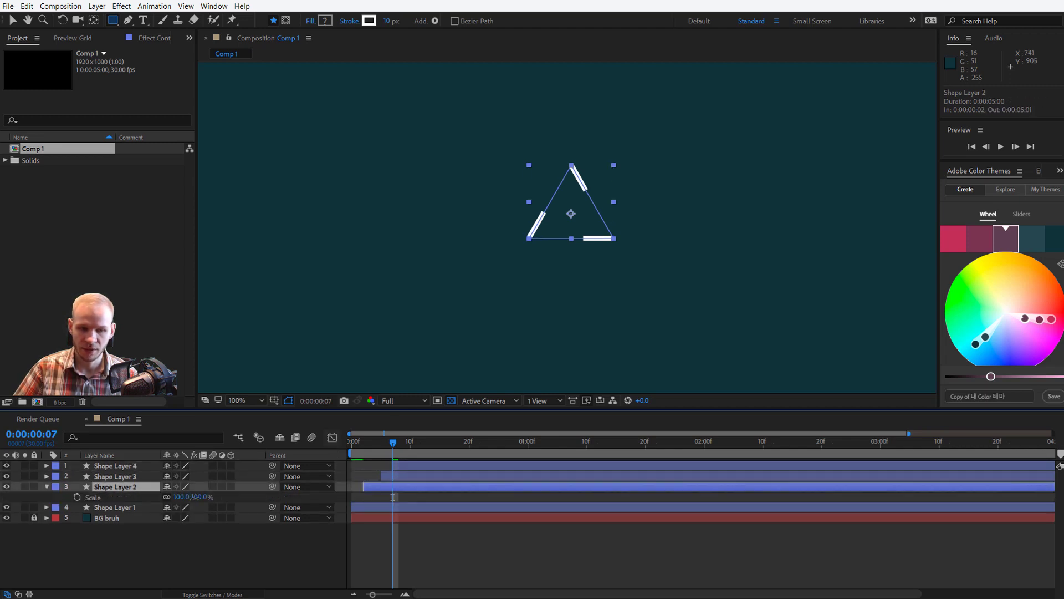
pyautogui.moveTo(177, 497); pyautogui.dragTo(244, 482)
# - Scale Shape Layer 3 to 230% and Shape Layer 4 to about 324%
pyautogui.click(138, 476)
pyautogui.press('s')
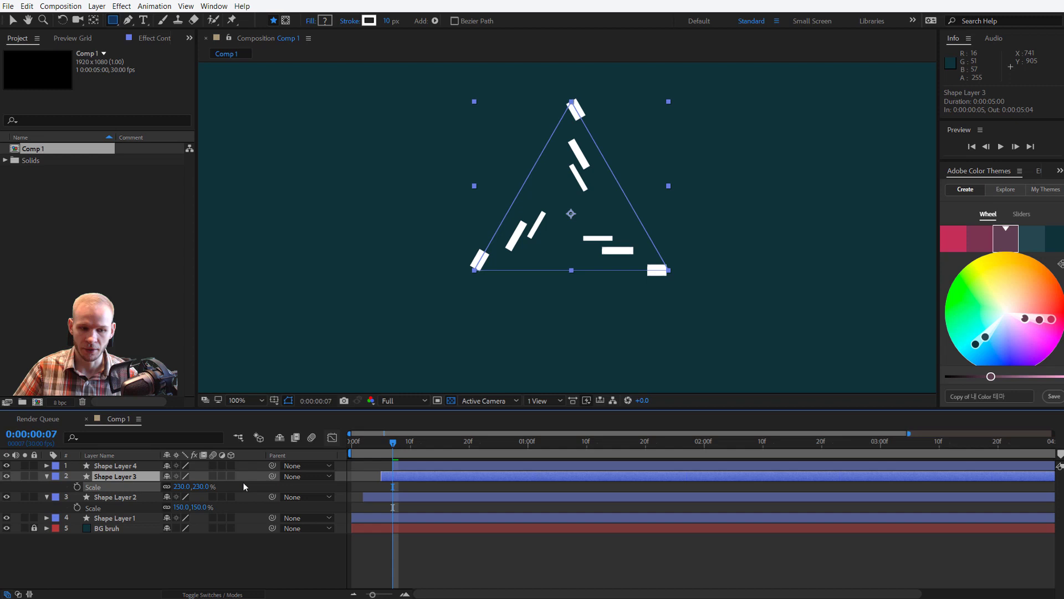
pyautogui.click(149, 466)
pyautogui.press('s')
pyautogui.moveTo(178, 475); pyautogui.dragTo(336, 469)
# - Give Shape Layer 4 a red stroke colour
pyautogui.click(369, 21)
pyautogui.click(467, 344)
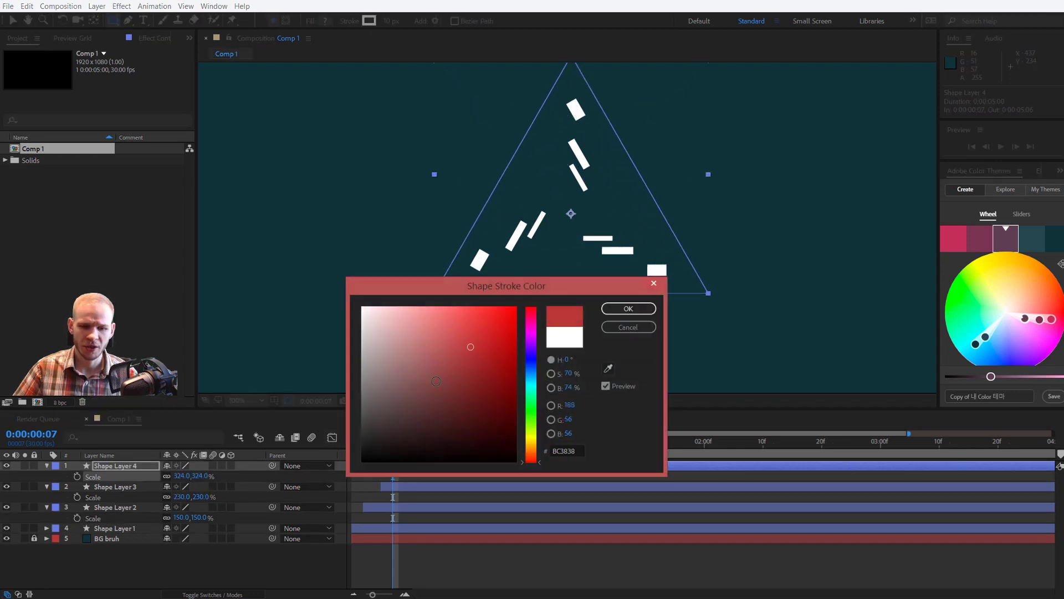
pyautogui.click(627, 307)
# - Give Shape Layer 3 a dark teal stroke colour
pyautogui.click(108, 487)
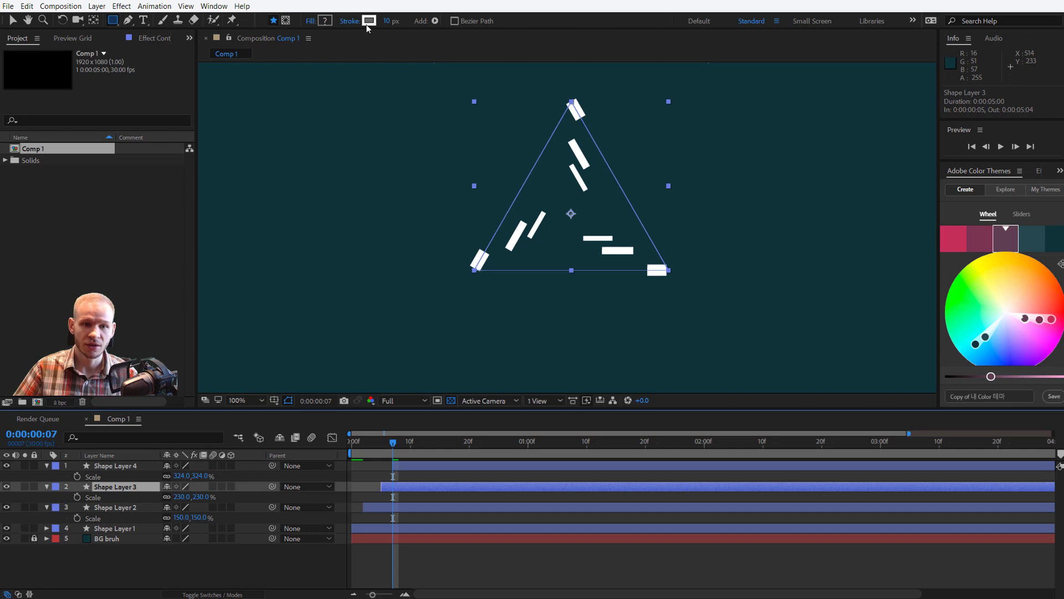
pyautogui.click(369, 21)
pyautogui.click(527, 386)
pyautogui.click(476, 388)
pyautogui.press('Return')
# - Give Shape Layer 2 a golden yellow stroke, then preview the coloured triangles
pyautogui.click(132, 509)
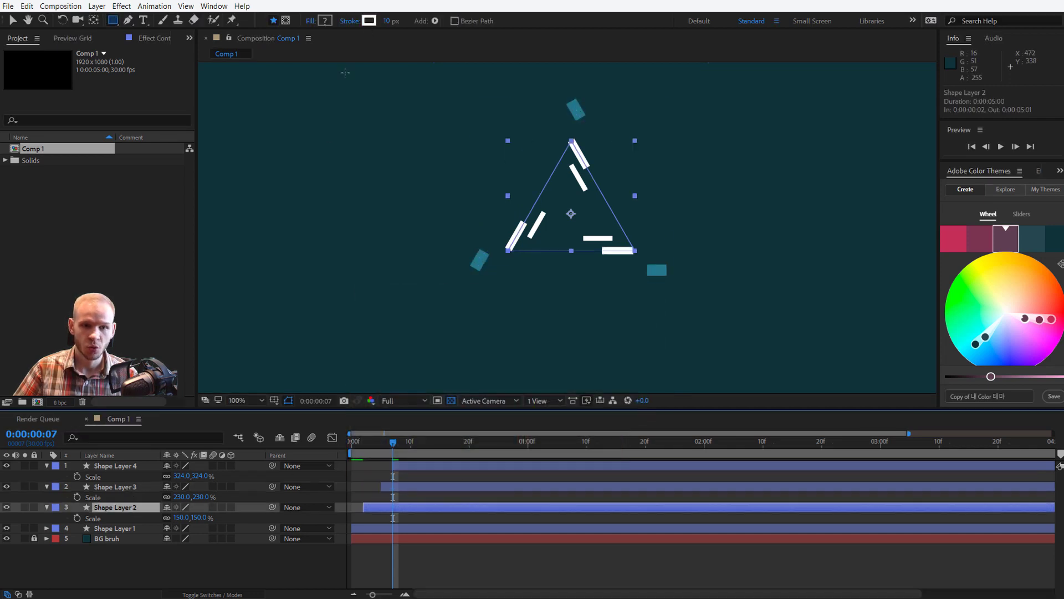
pyautogui.click(369, 21)
pyautogui.moveTo(530, 460)
pyautogui.mouseDown()
pyautogui.moveTo(530, 424)
pyautogui.moveTo(531, 443)
pyautogui.mouseUp()
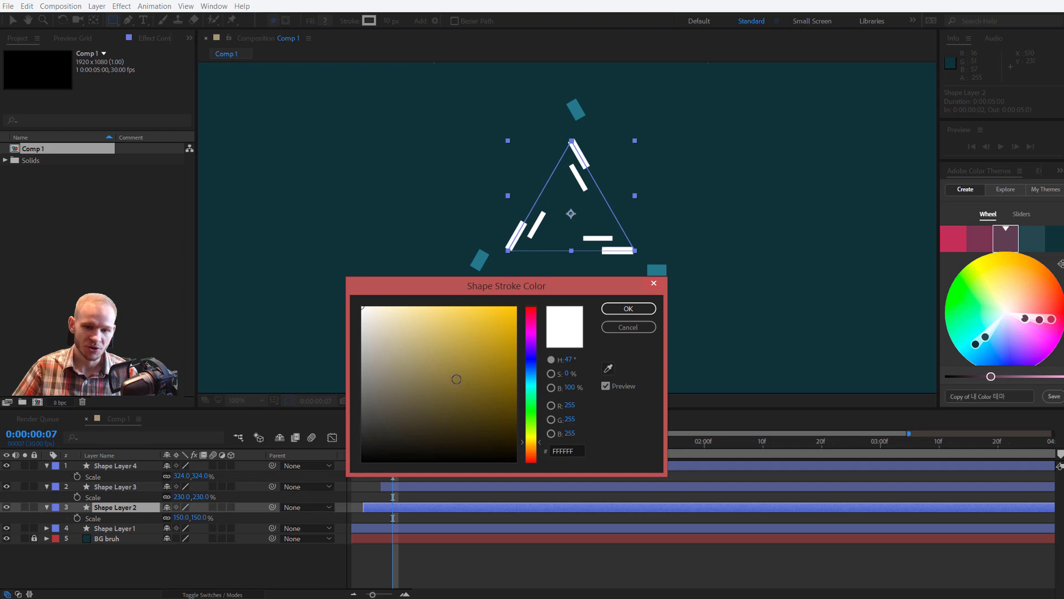
pyautogui.click(468, 434)
pyautogui.press('Return')
pyautogui.press('space')
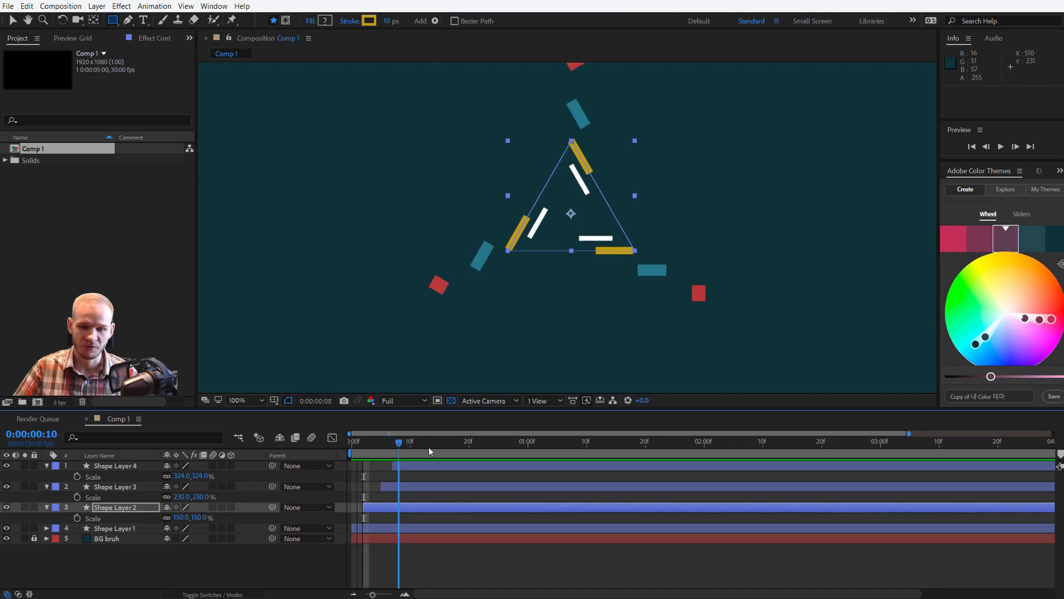
# - Stop the preview and move the Shape Layer 3 and 4 bars later, then scrub to check timing
pyautogui.press('space')
pyautogui.moveTo(579, 444); pyautogui.dragTo(486, 444)
pyautogui.moveTo(443, 491); pyautogui.dragTo(542, 467)
pyautogui.moveTo(487, 444)
pyautogui.mouseDown()
pyautogui.moveTo(322, 457)
pyautogui.moveTo(665, 433)
pyautogui.moveTo(467, 440)
pyautogui.mouseUp()
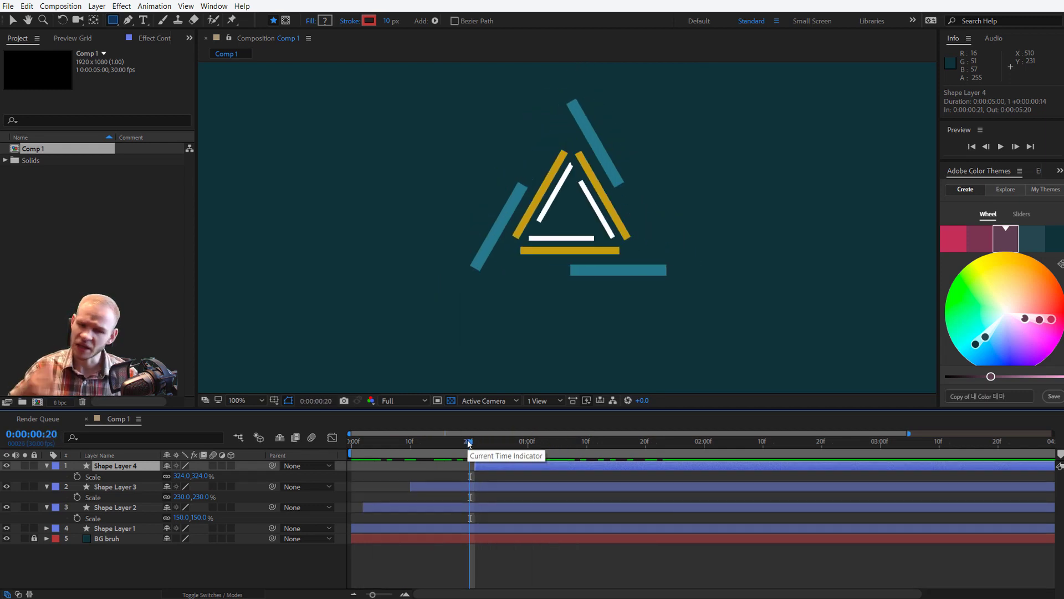